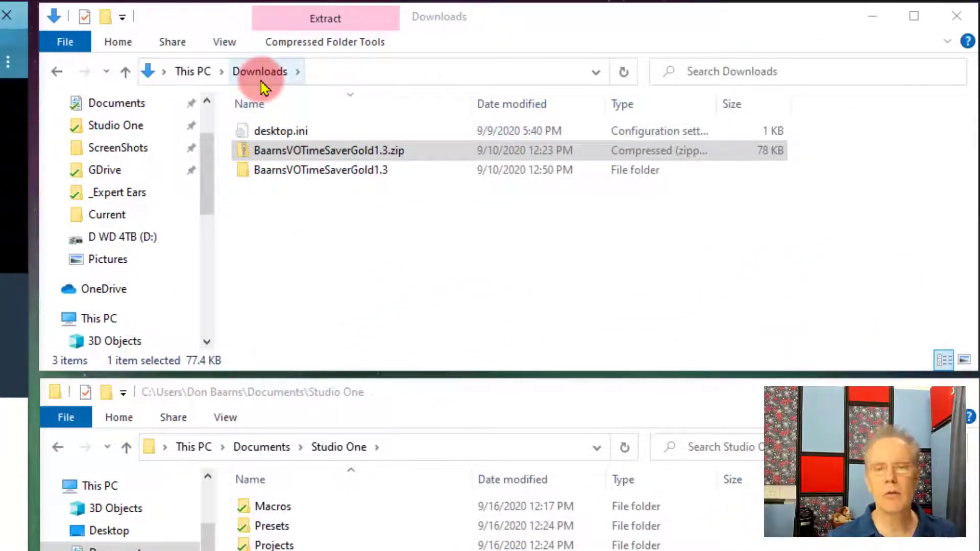
# Extract all of BaarnsVOTimeSaverGold1.3.zip and open the extracted BaarnsVOTimeSaverGold1.3 folder
pyautogui.click(390, 149)
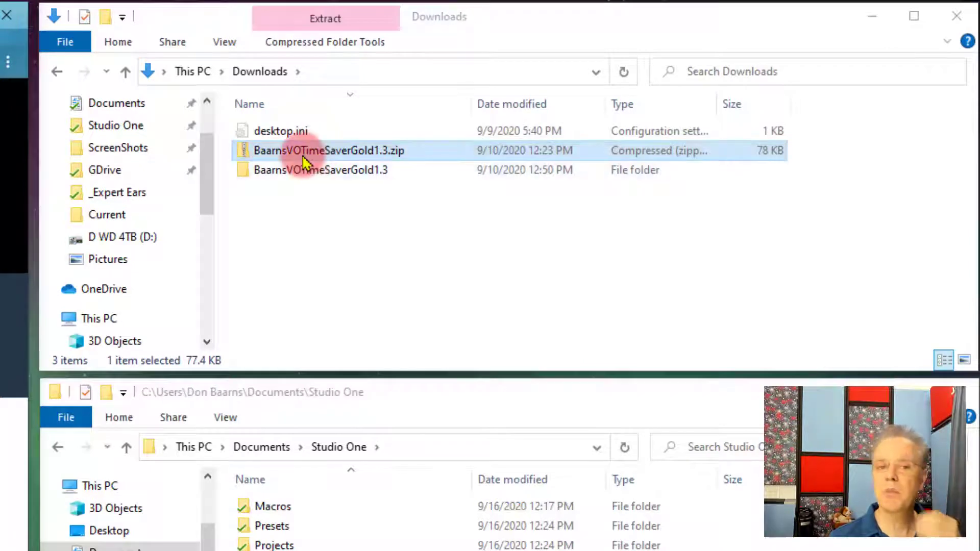
pyautogui.rightClick(304, 153)
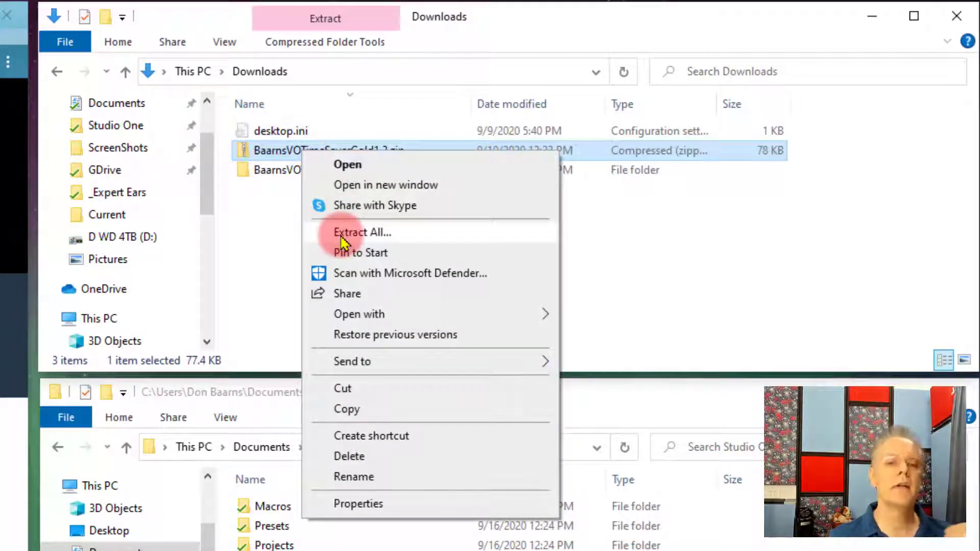
pyautogui.click(265, 188)
pyautogui.click(275, 173)
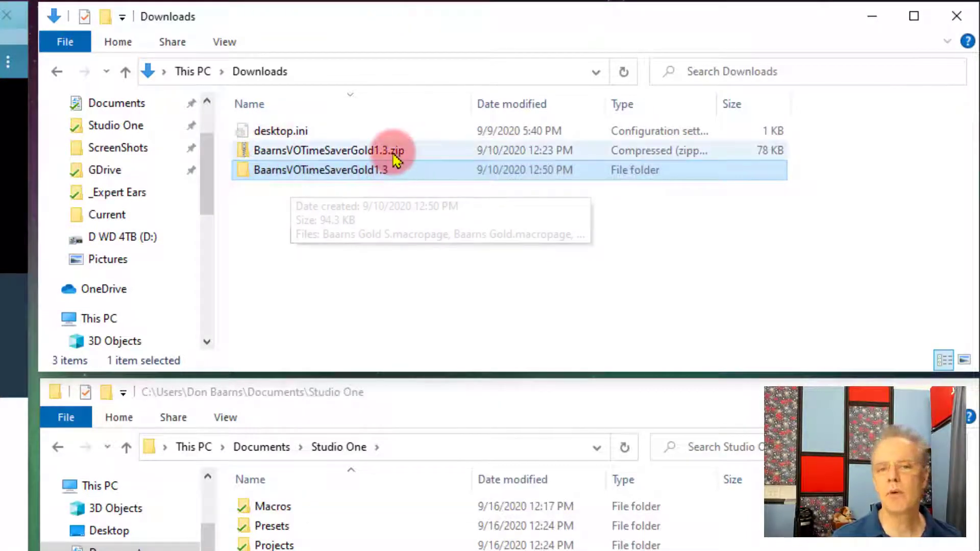
pyautogui.doubleClick(353, 172)
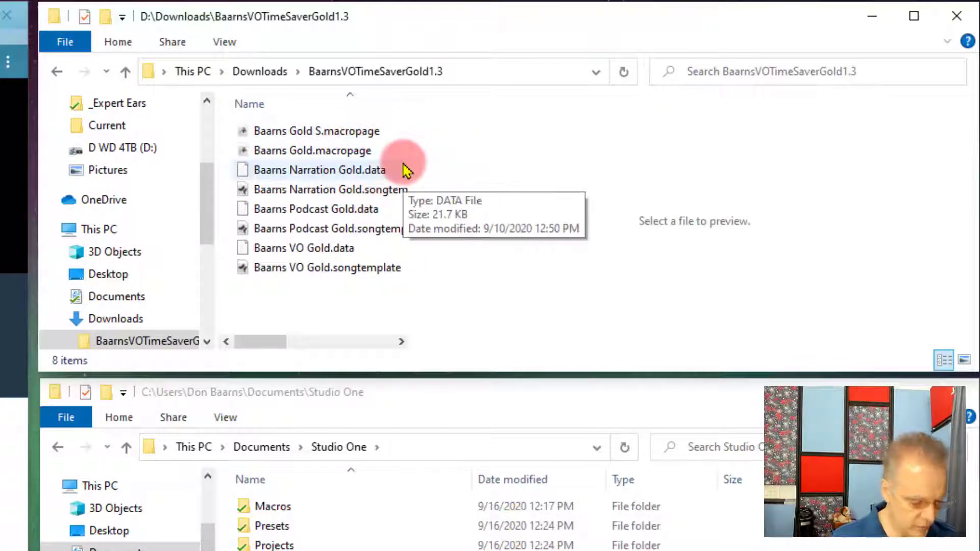
# Hide the preview pane and compare the Baarns Gold S.macropage and Baarns Gold.macropage files
pyautogui.hotkey('alt', 'p')
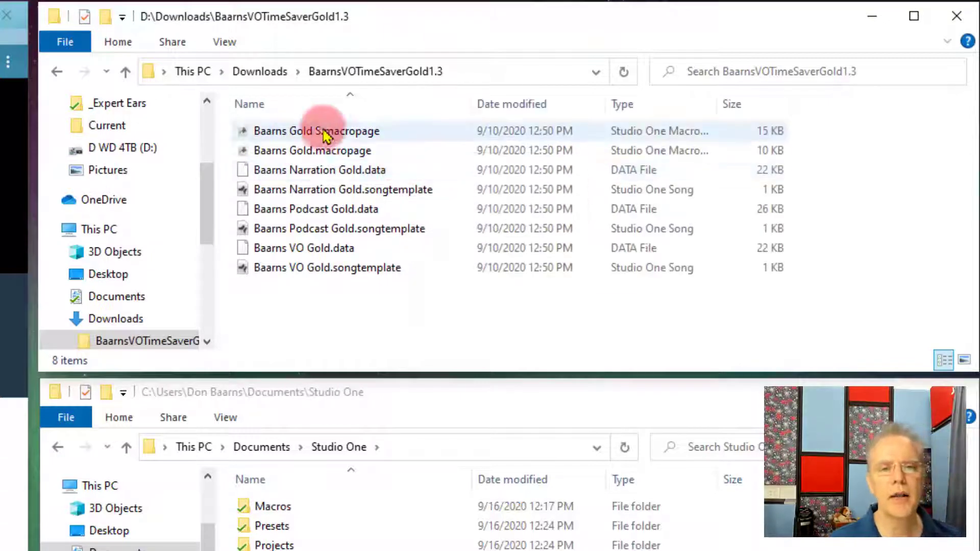
pyautogui.click(345, 170)
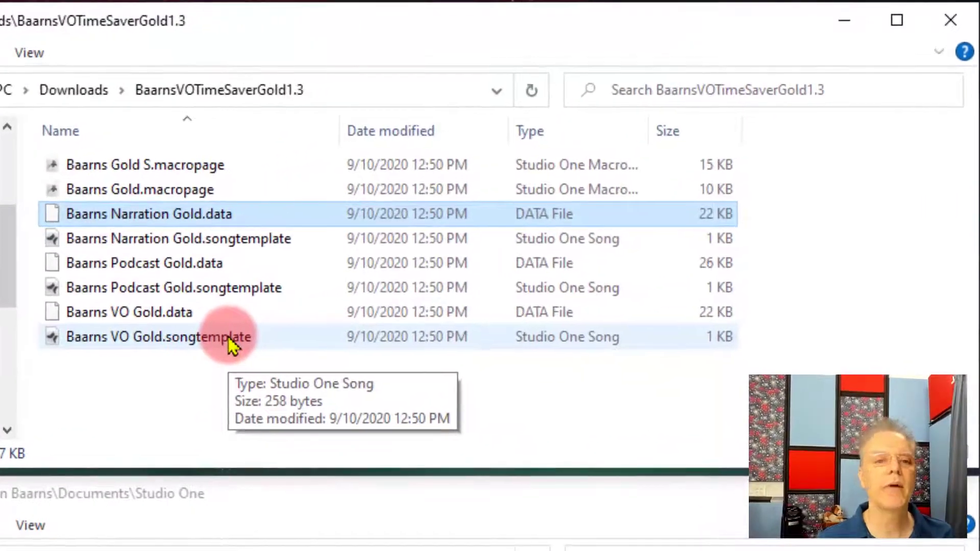
pyautogui.click(170, 166)
pyautogui.click(164, 197)
pyautogui.click(153, 171)
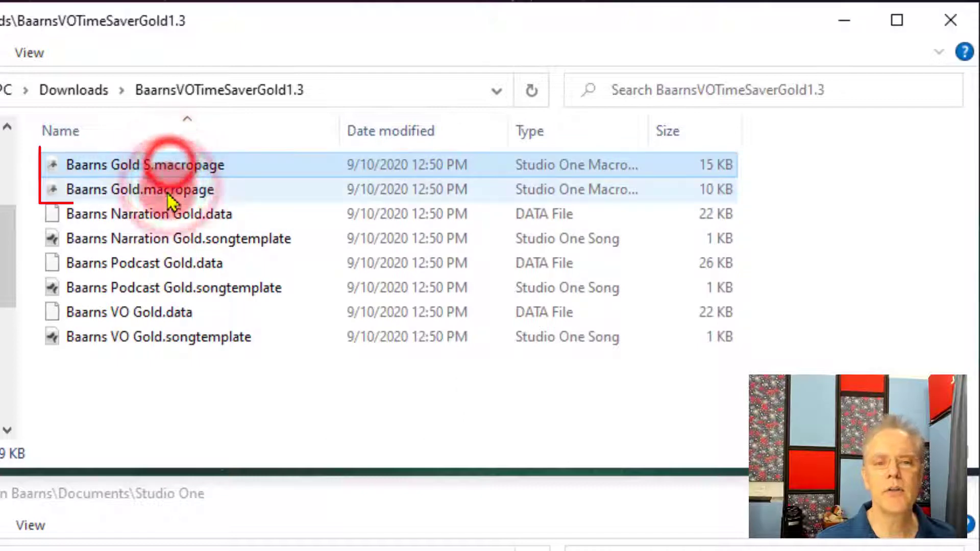
pyautogui.click(170, 199)
pyautogui.keyDown('ctrl'); pyautogui.click(175, 170); pyautogui.keyUp('ctrl')
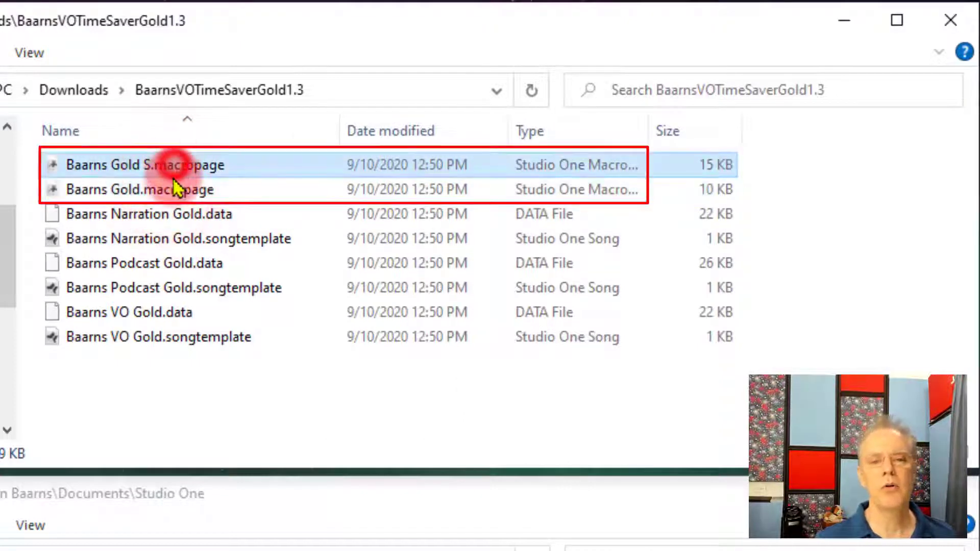
pyautogui.click(173, 189)
pyautogui.click(175, 166)
pyautogui.click(171, 189)
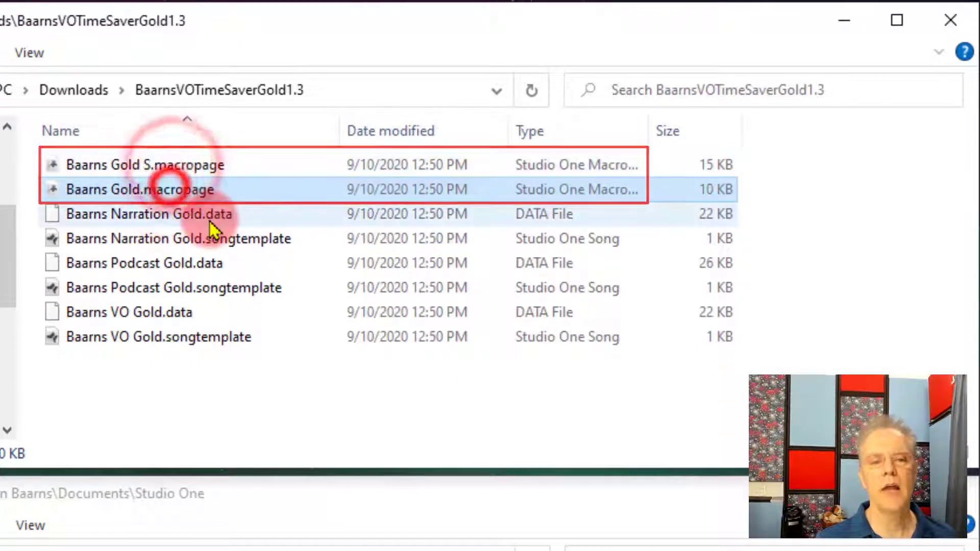
# Select the six files from Baarns Narration Gold.data through Baarns VO Gold.songtemplate
pyautogui.click(204, 215)
pyautogui.keyDown('shift'); pyautogui.click(190, 249); pyautogui.keyUp('shift')
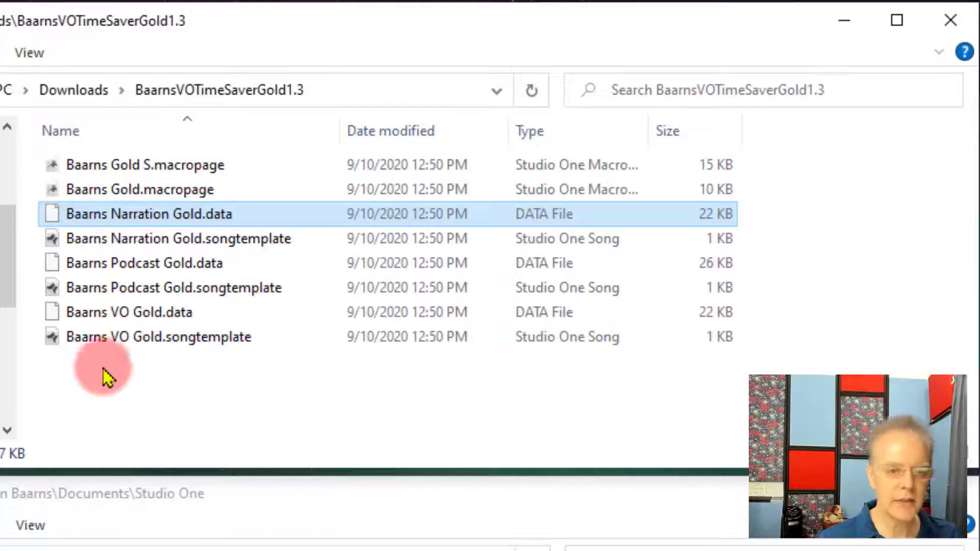
pyautogui.keyDown('shift'); pyautogui.click(109, 334); pyautogui.keyUp('shift')
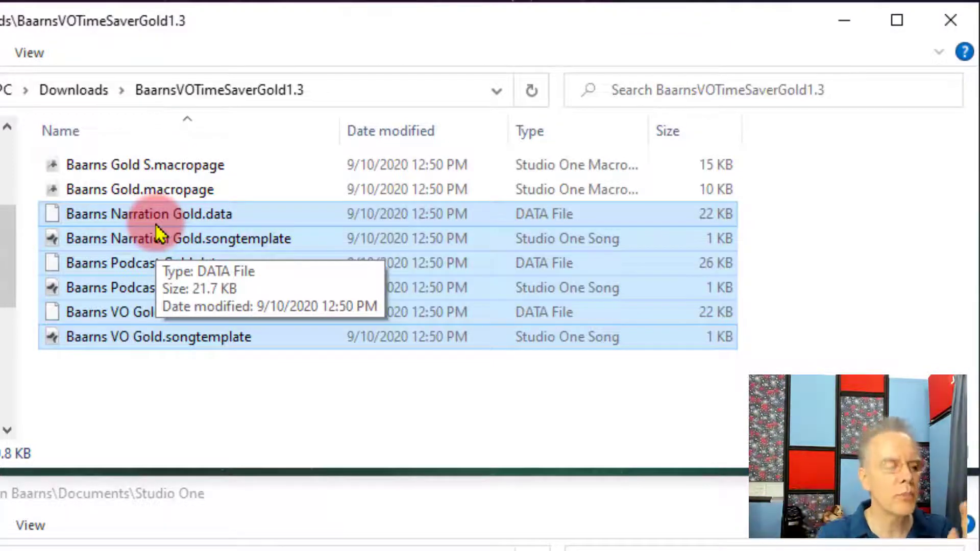
pyautogui.hotkey('alt', 'Tab')
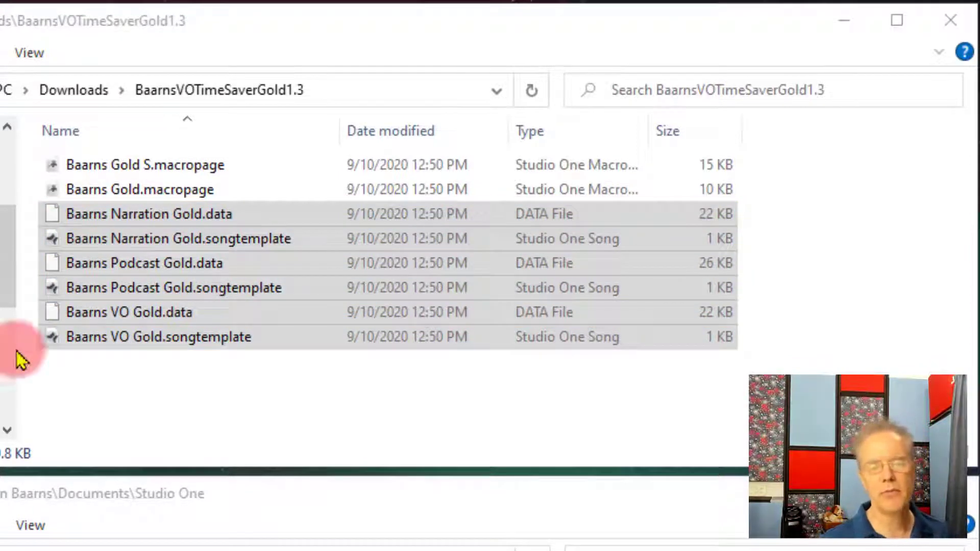
# Copy the six selected template files and show Documents in the second Explorer window
pyautogui.moveTo(197, 219); pyautogui.dragTo(196, 216)
pyautogui.rightClick(197, 217)
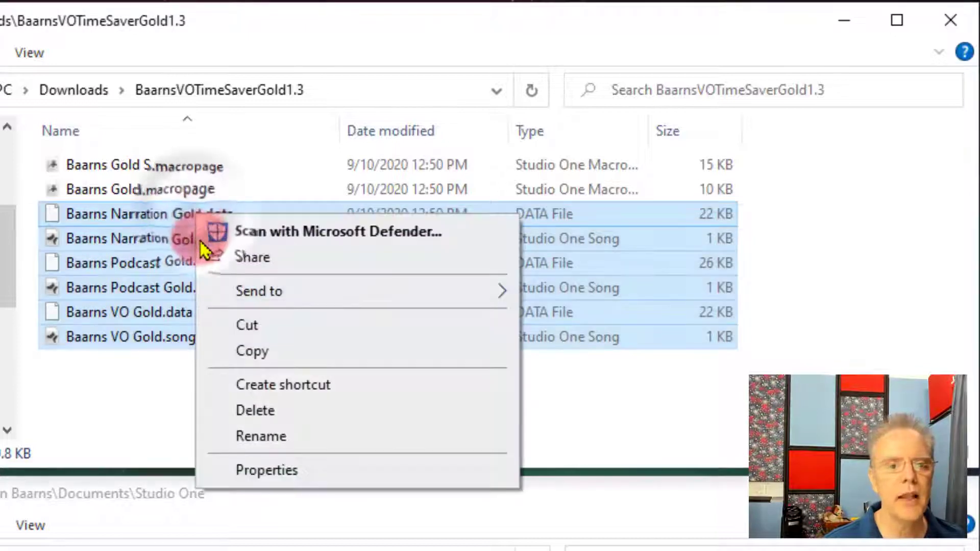
pyautogui.click(251, 351)
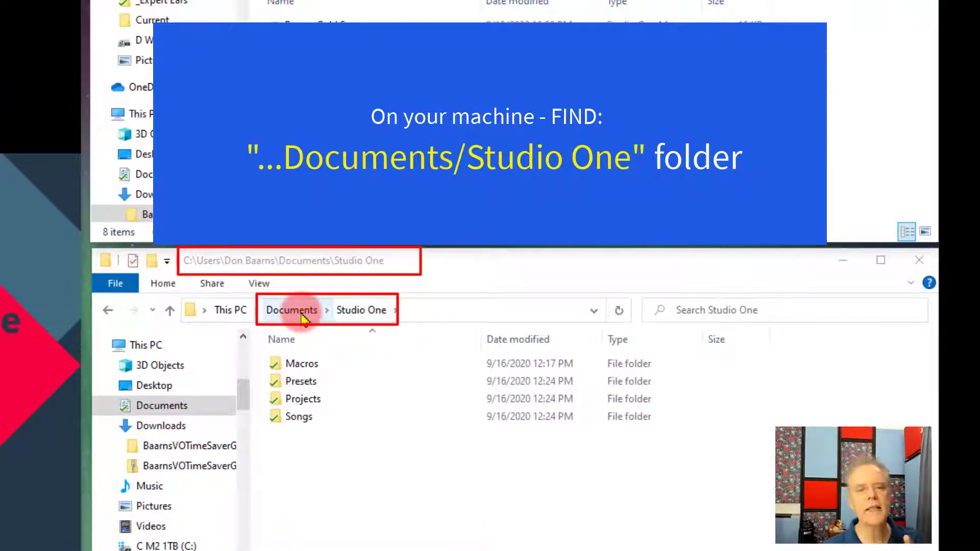
pyautogui.click(303, 315)
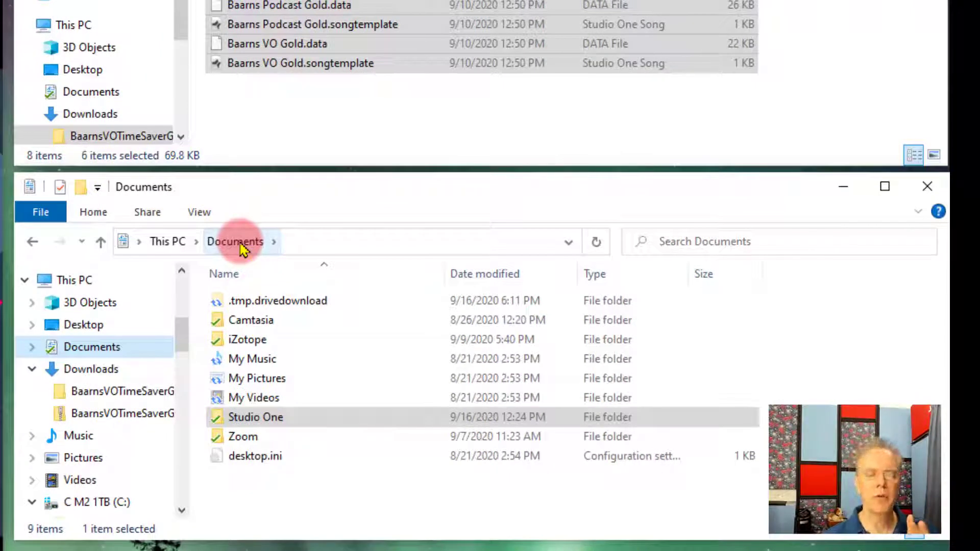
# Inside Documents\Studio One, create a new folder named Templates
pyautogui.click(263, 419)
pyautogui.doubleClick(262, 418)
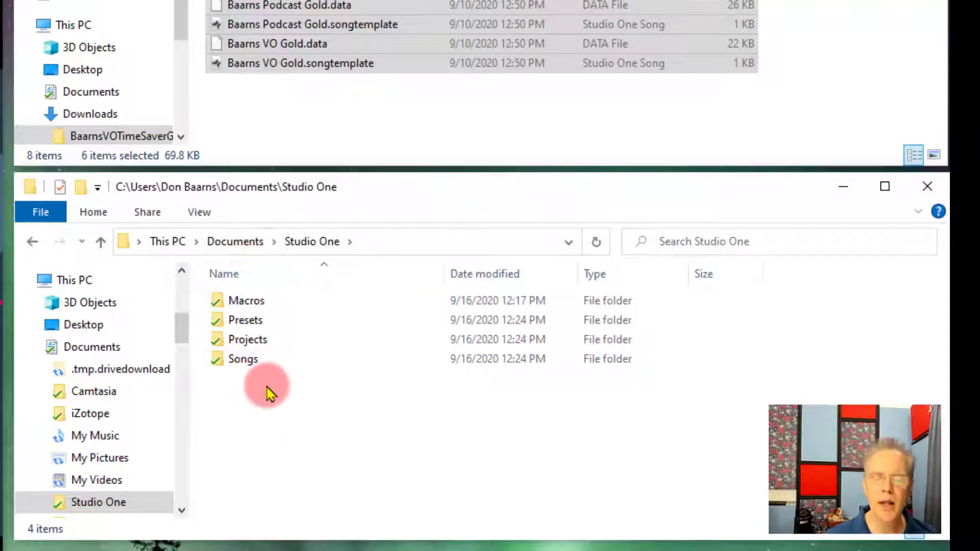
pyautogui.rightClick(244, 408)
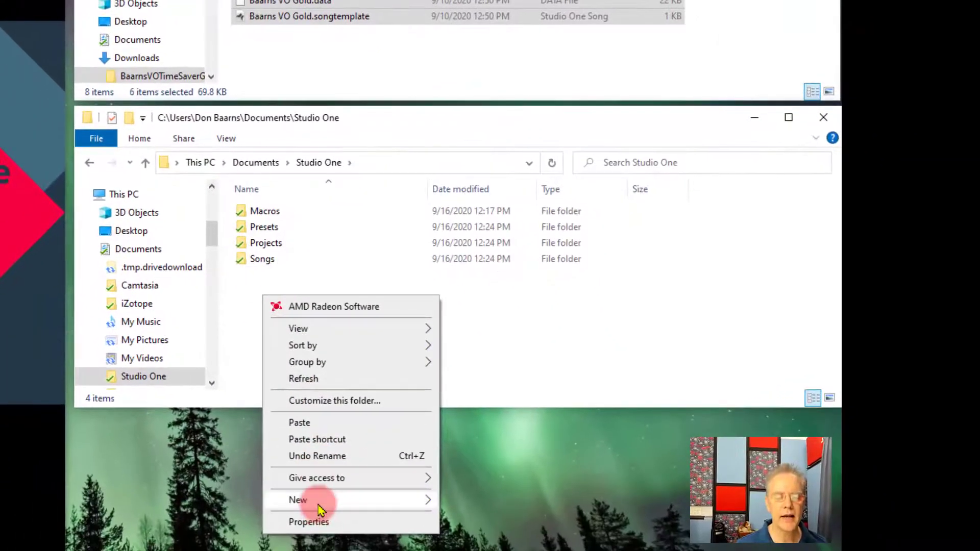
pyautogui.moveTo(306, 499)
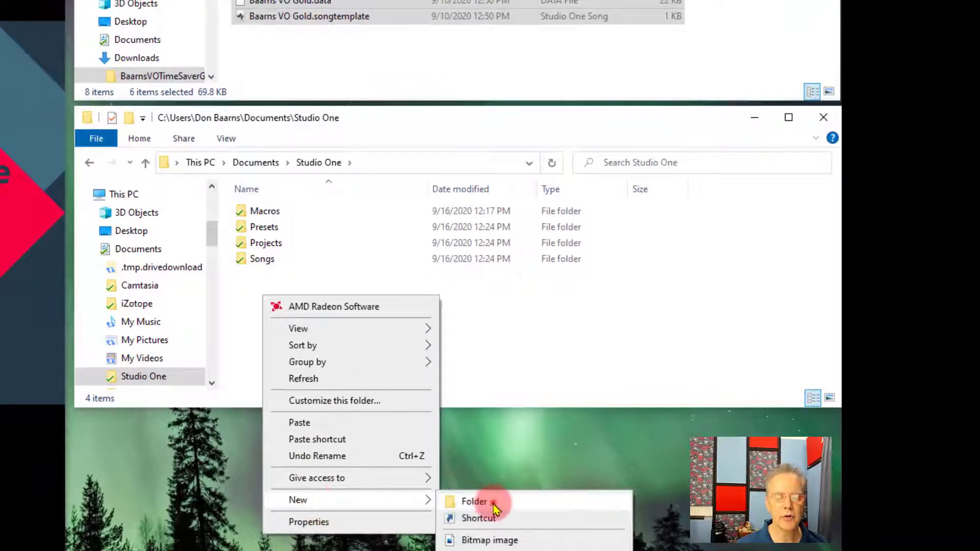
pyautogui.click(470, 500)
pyautogui.write('Templates')
pyautogui.press('Return')
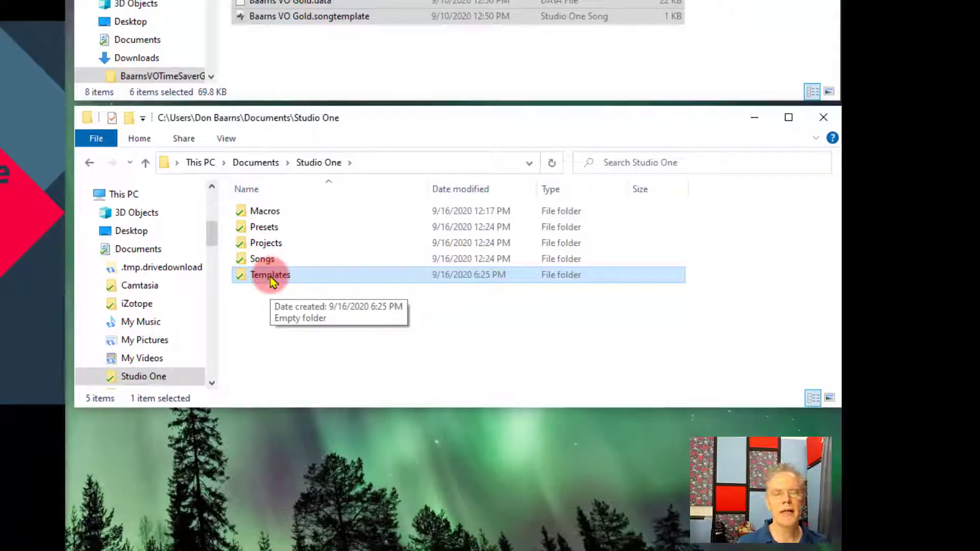
# Create a new folder named v5 inside the Templates folder
pyautogui.doubleClick(270, 276)
pyautogui.rightClick(278, 259)
pyautogui.moveTo(449, 464)
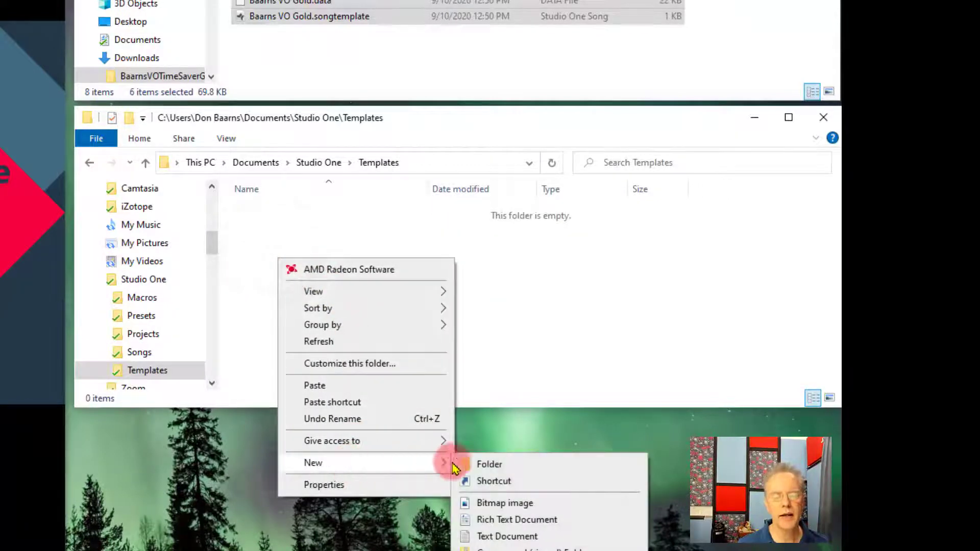
pyautogui.click(493, 465)
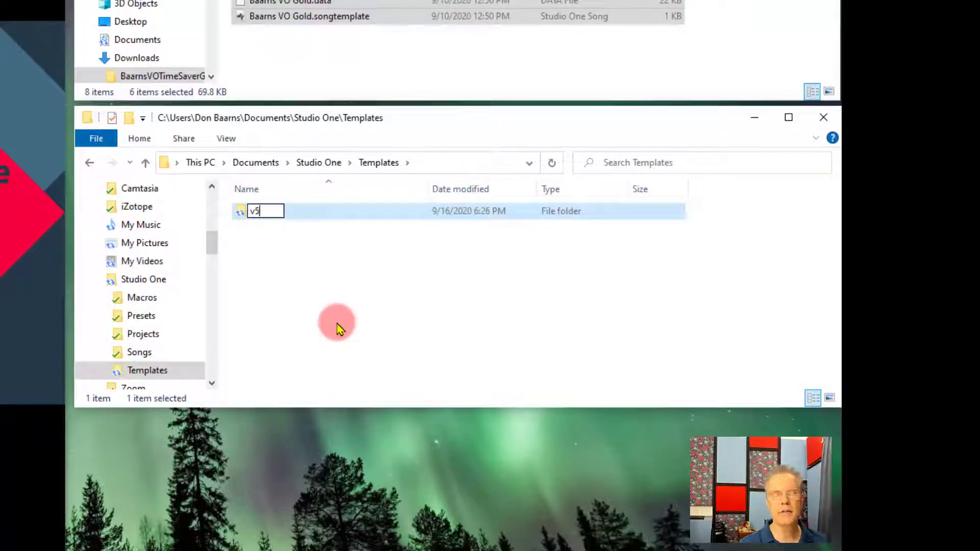
pyautogui.click(338, 328)
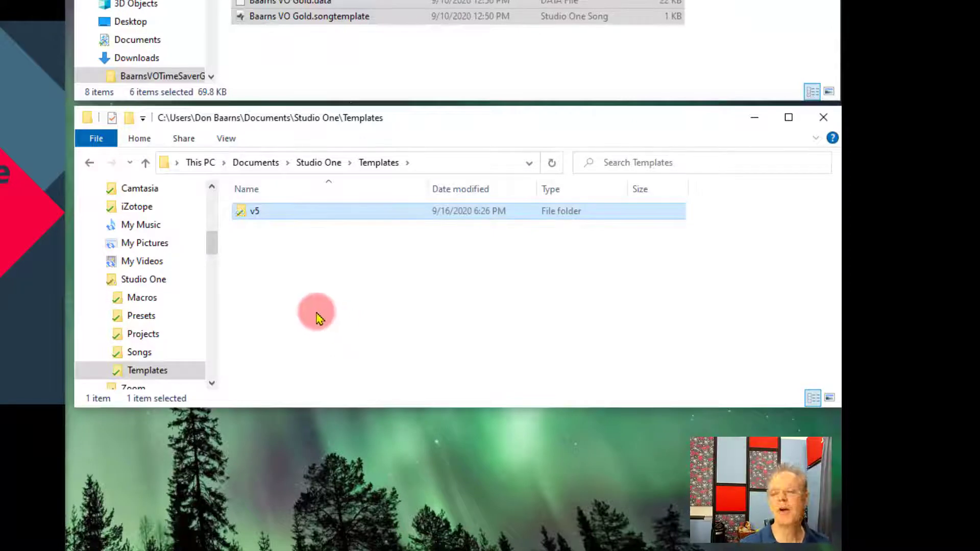
pyautogui.click(258, 225)
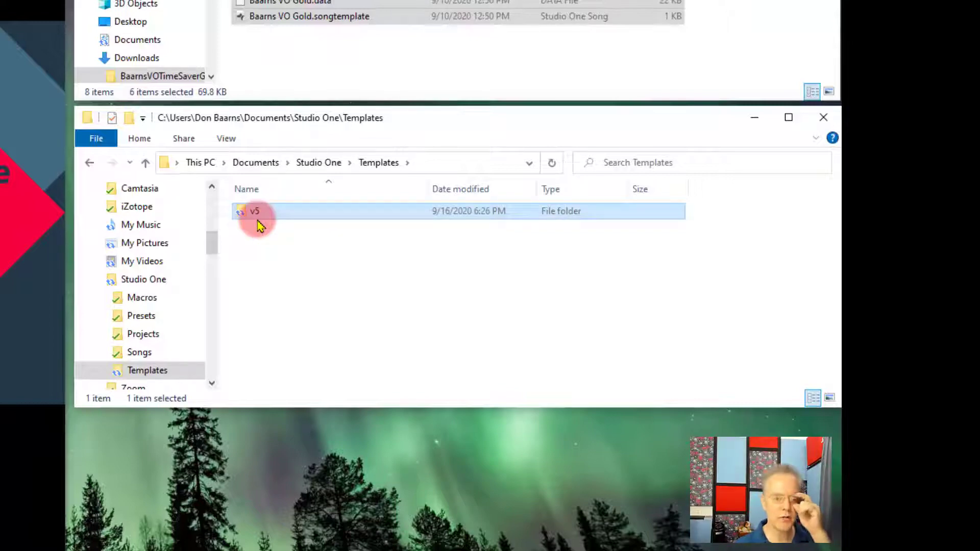
# Inside v5, create a new folder named Songs
pyautogui.rightClick(250, 251)
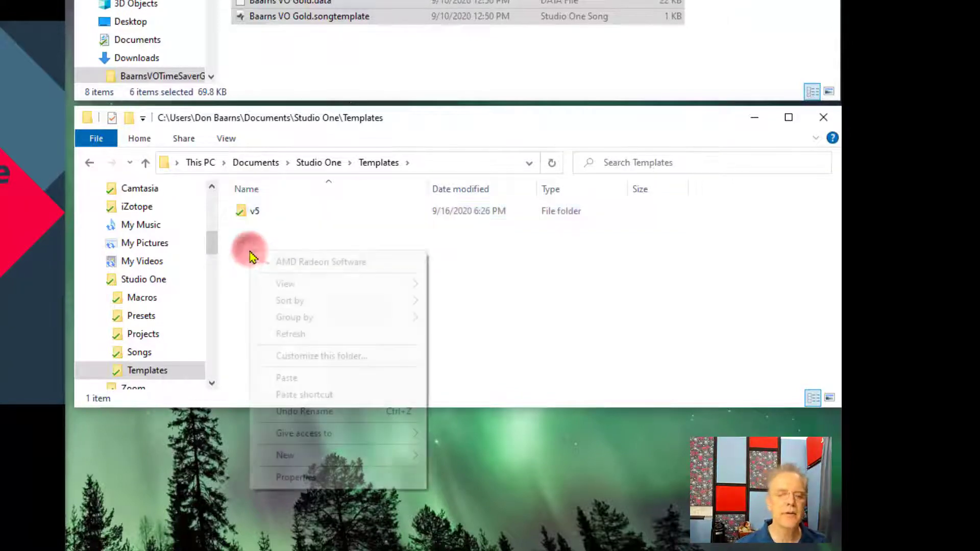
pyautogui.doubleClick(252, 210)
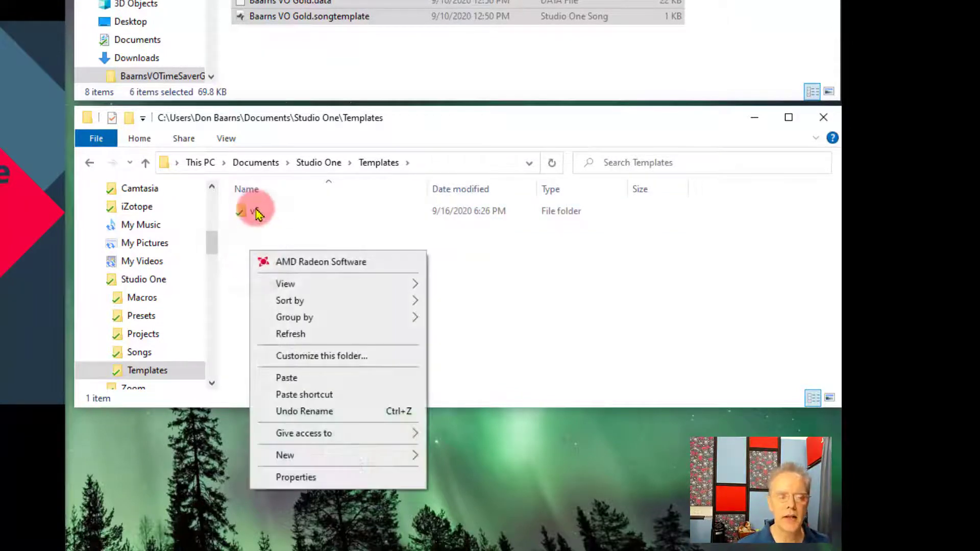
pyautogui.rightClick(268, 248)
pyautogui.moveTo(373, 453)
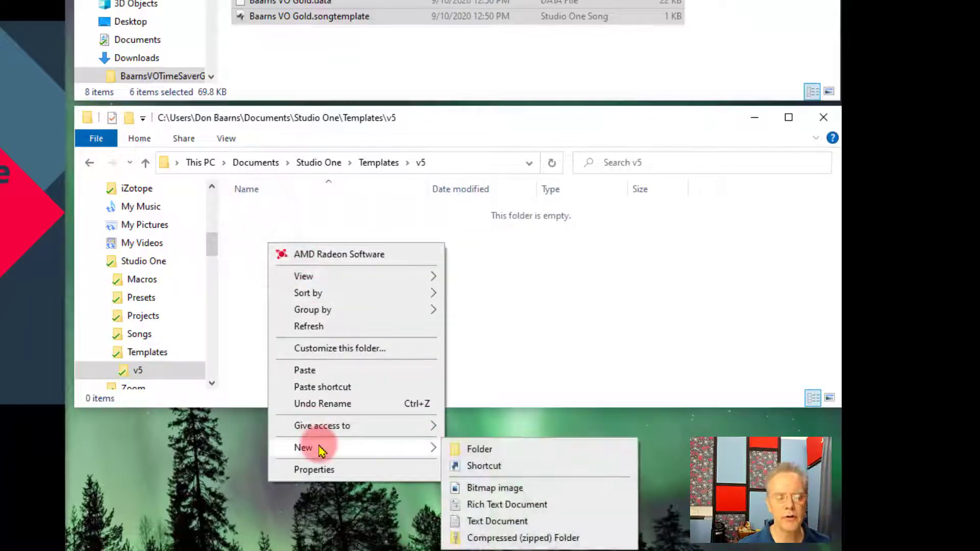
pyautogui.click(480, 450)
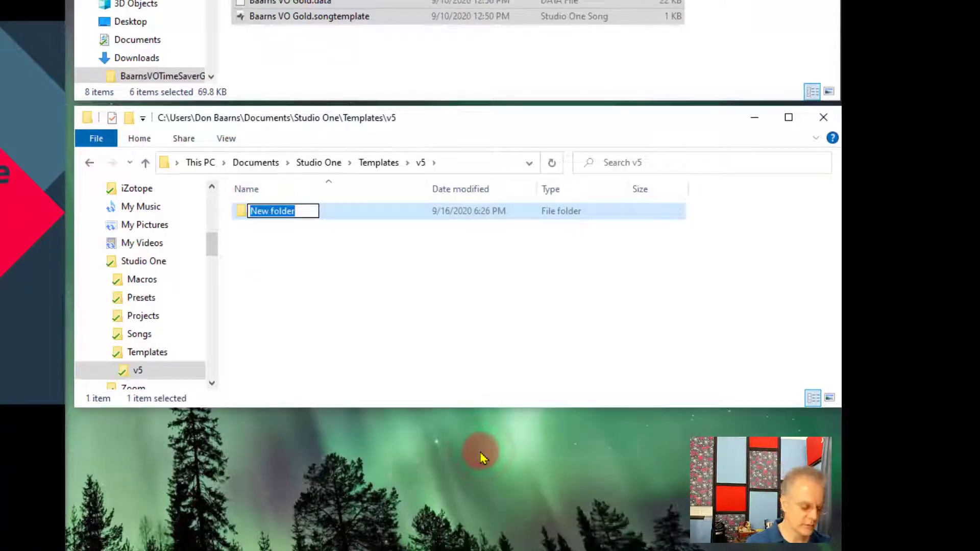
pyautogui.write('Songs')
pyautogui.press('Return')
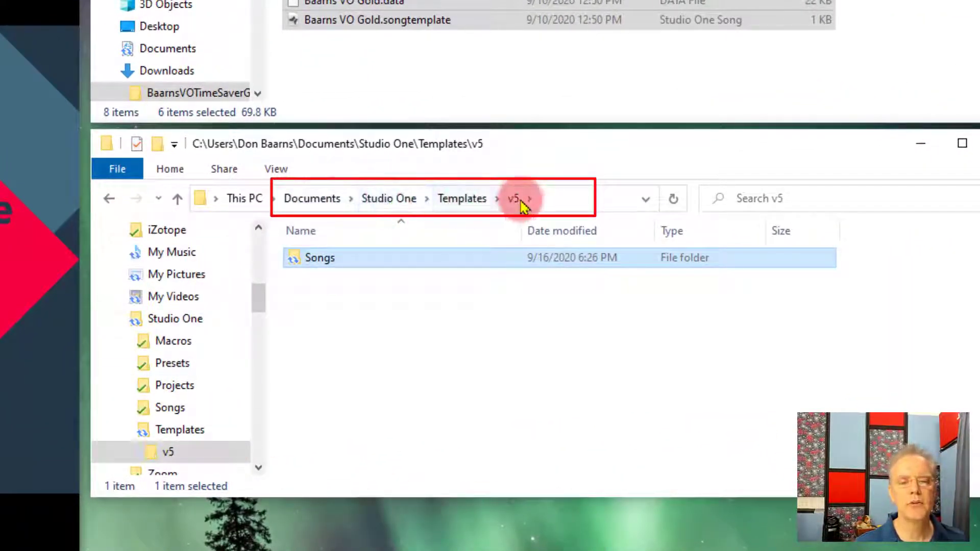
# Open the new empty Songs folder under Templates\v5
pyautogui.doubleClick(407, 260)
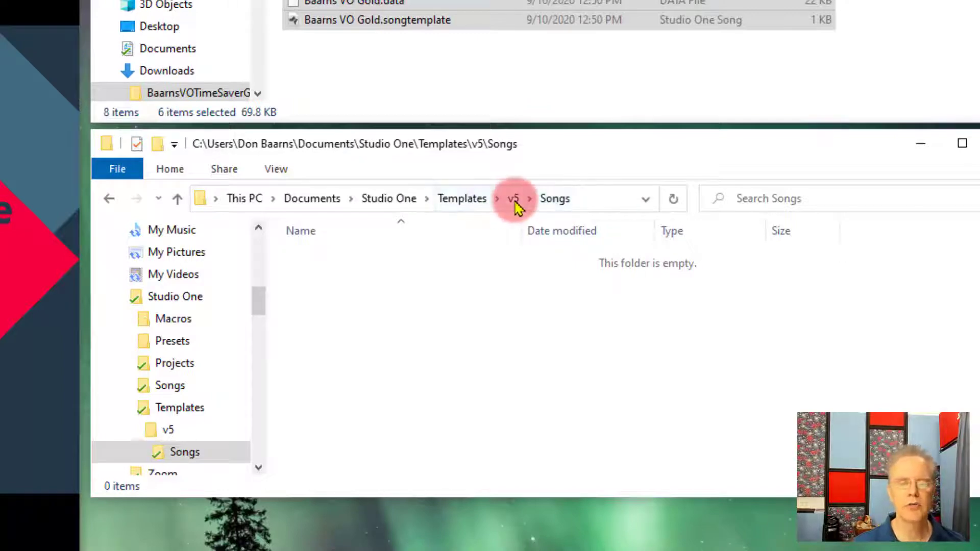
# Create a v4 folder in Templates with Ctrl+Shift+N, then open the empty v5\Songs folder
pyautogui.click(400, 199)
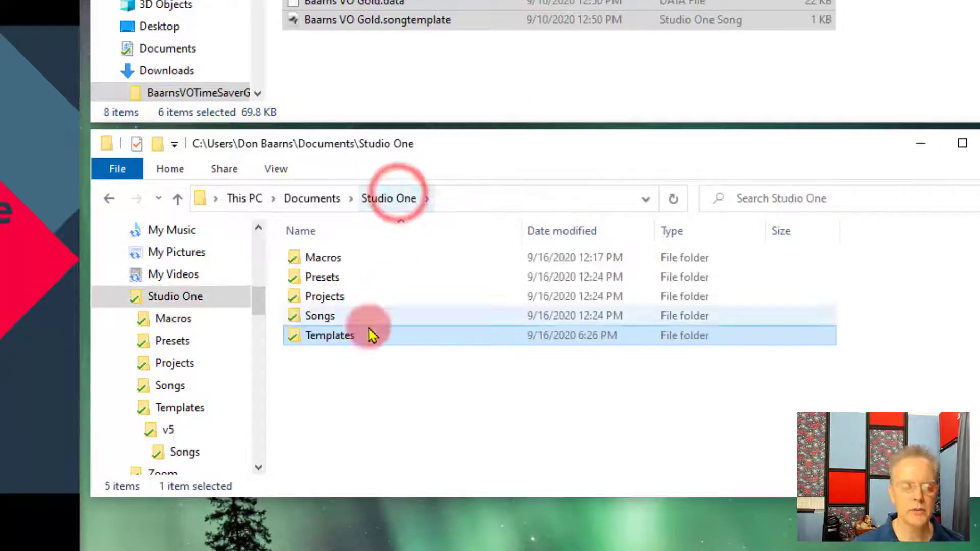
pyautogui.doubleClick(334, 336)
pyautogui.rightClick(313, 319)
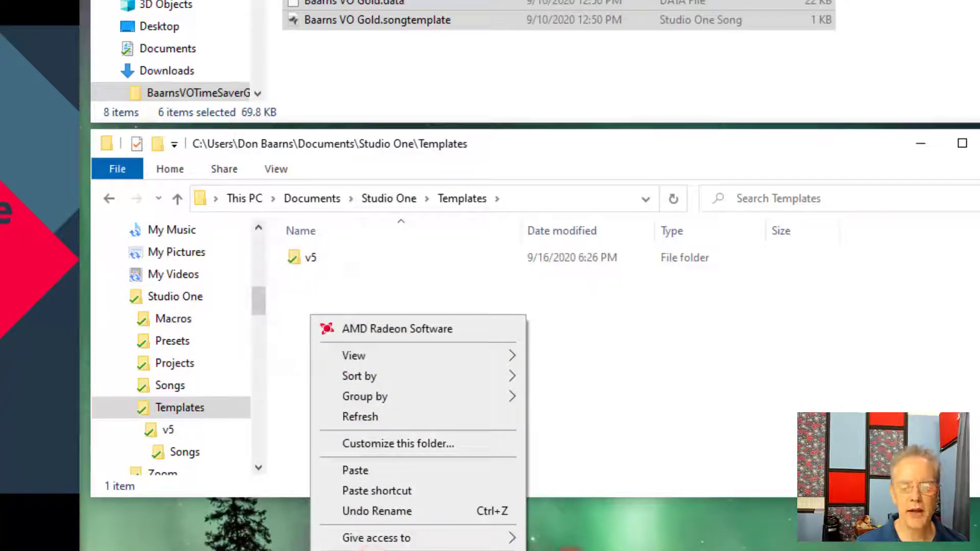
pyautogui.hotkey('ctrl', 'shift', 'n')
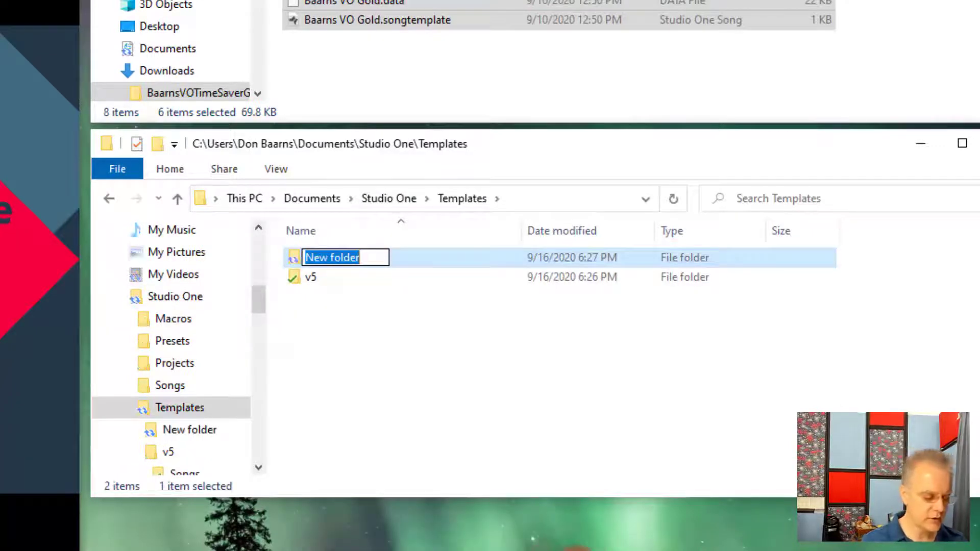
pyautogui.write('v4')
pyautogui.press('Return')
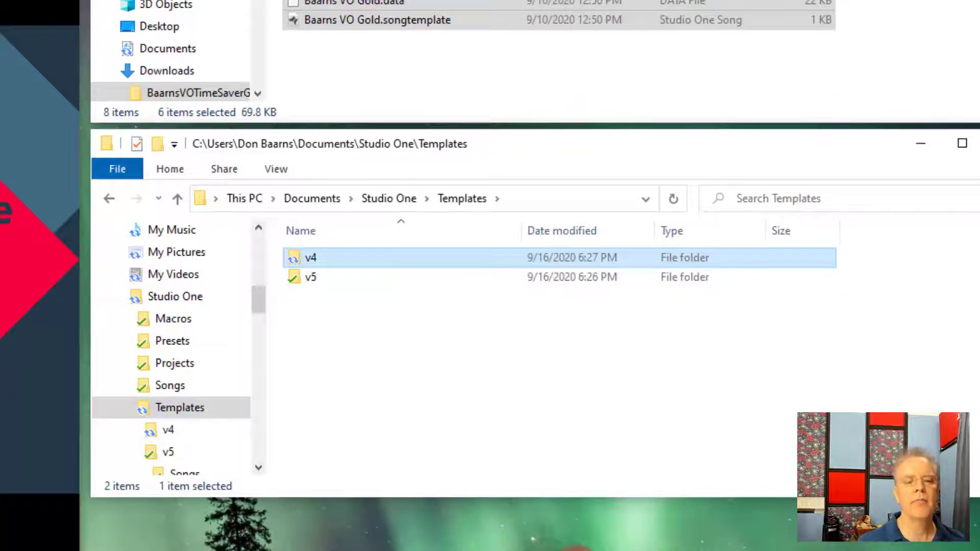
pyautogui.doubleClick(312, 277)
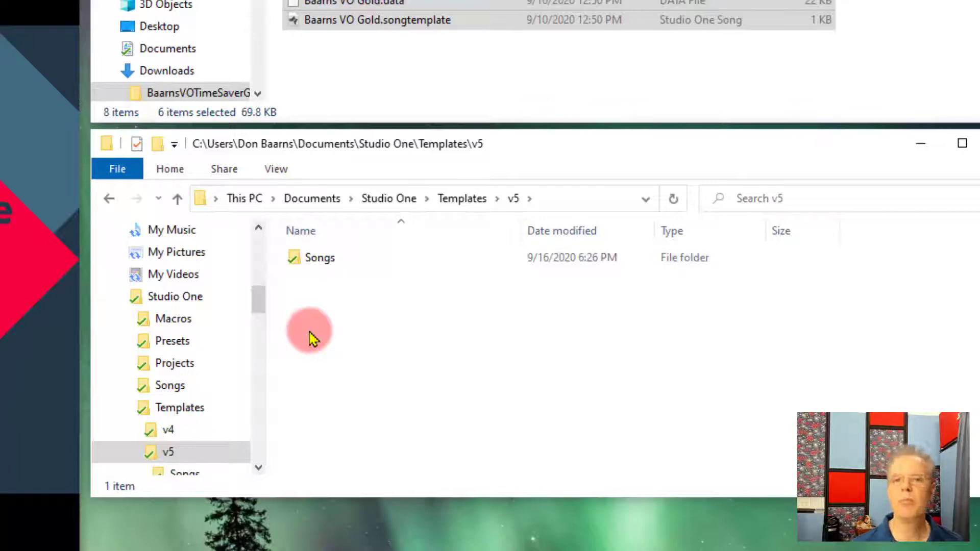
pyautogui.doubleClick(319, 259)
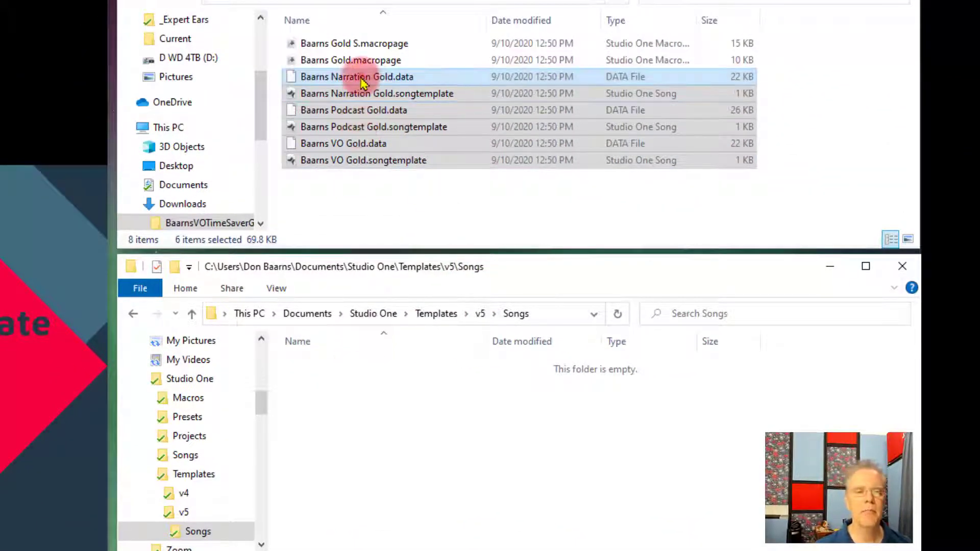
# Drag the six Gold template files into Templates\v5\Songs
pyautogui.moveTo(360, 79); pyautogui.dragTo(366, 464)
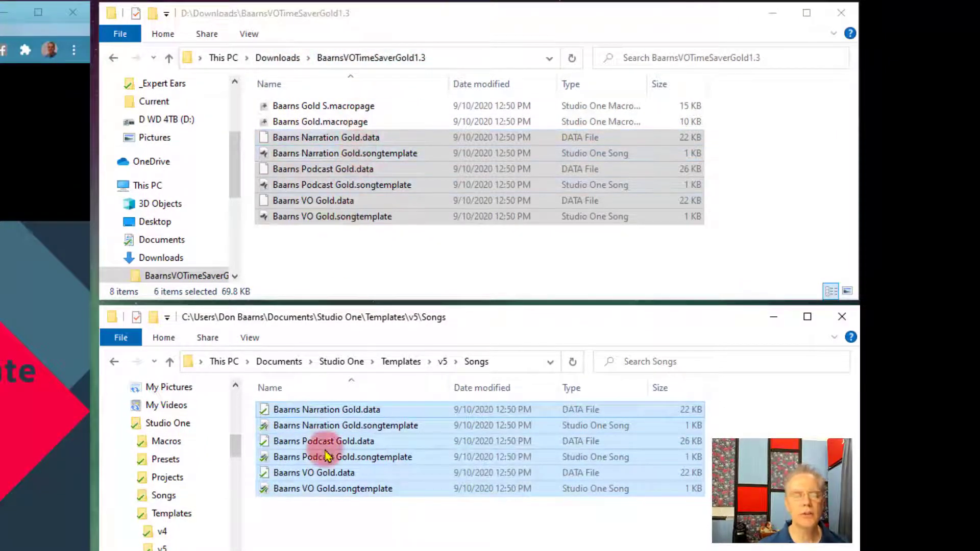
pyautogui.click(442, 363)
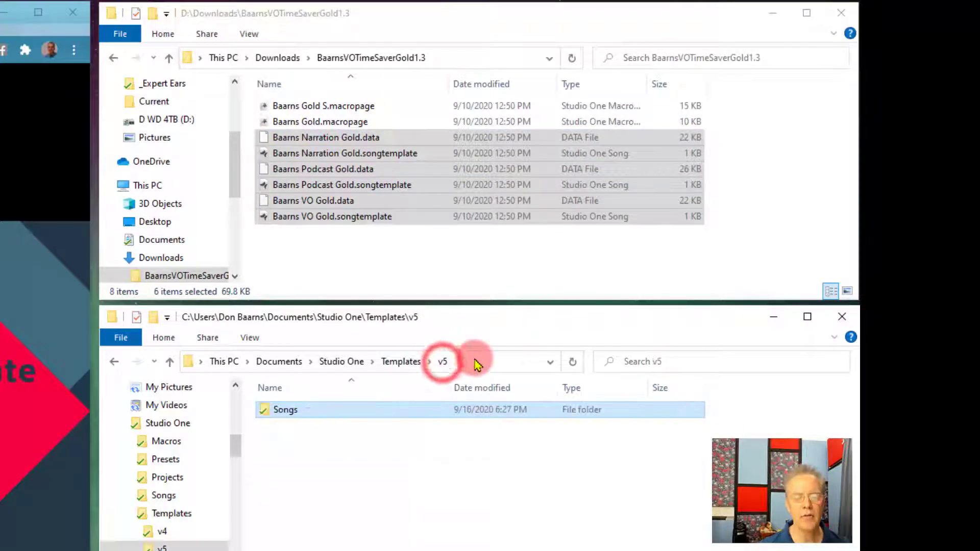
pyautogui.doubleClick(329, 409)
# Copy the same six template files into the Templates\v4 folder
pyautogui.click(403, 362)
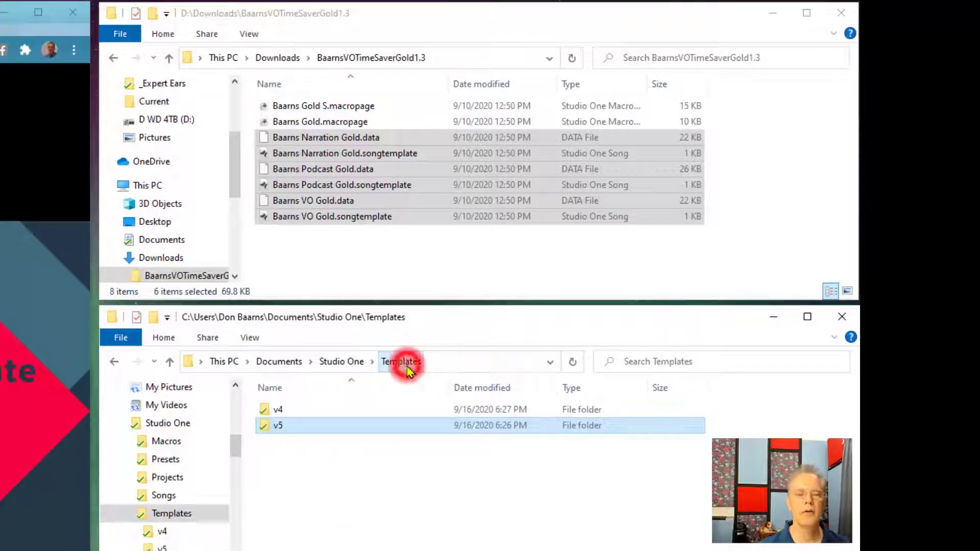
pyautogui.click(299, 411)
pyautogui.doubleClick(299, 411)
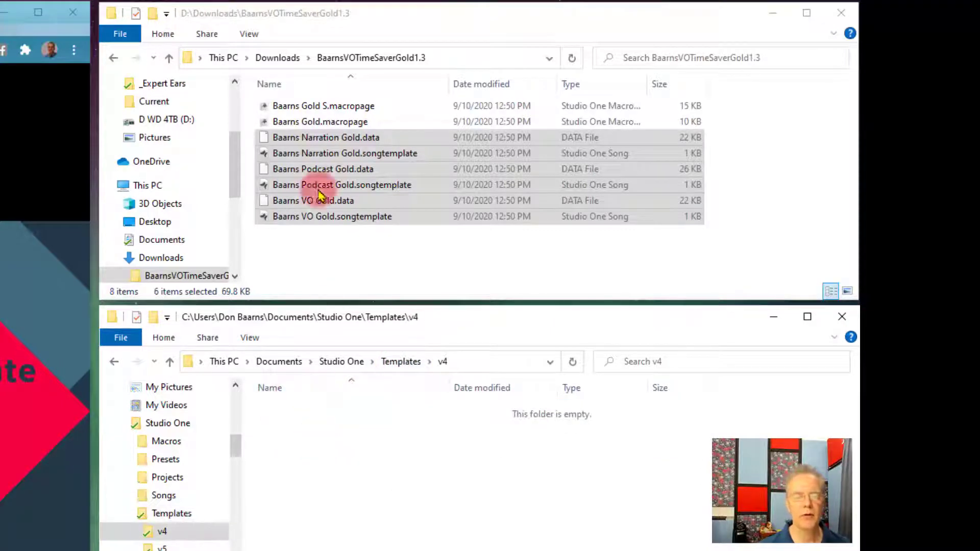
pyautogui.click(321, 138)
pyautogui.moveTo(320, 138); pyautogui.dragTo(355, 470)
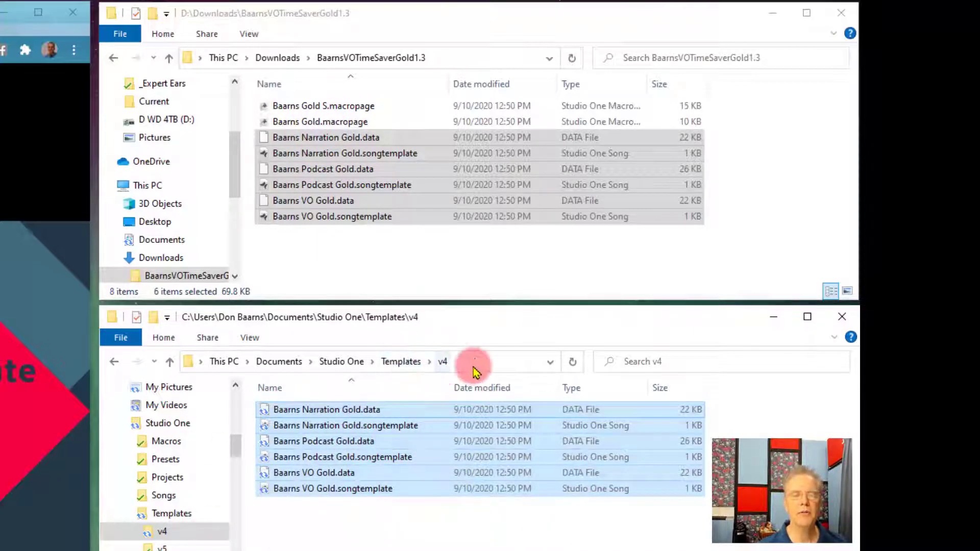
# Confirm the six files in v5\Songs, then switch to Studio One
pyautogui.click(418, 363)
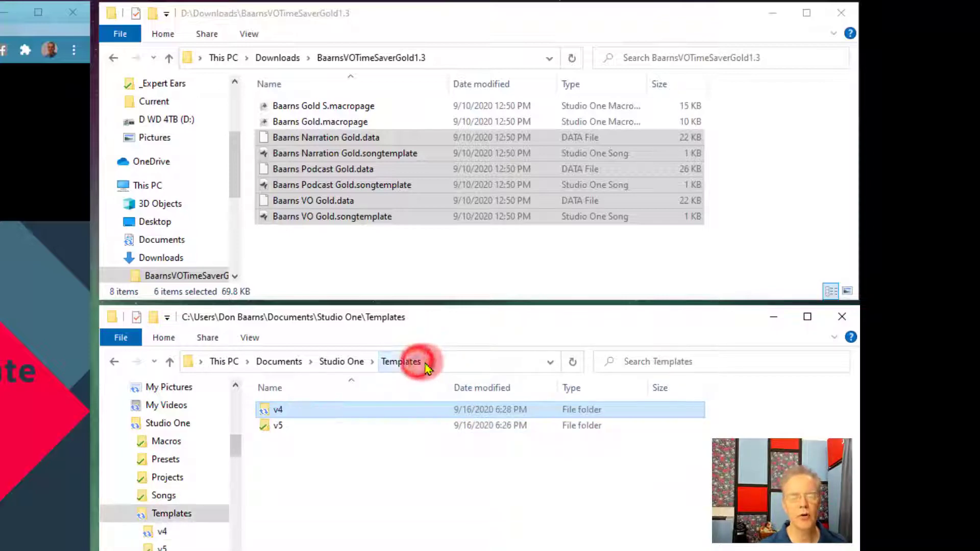
pyautogui.doubleClick(280, 424)
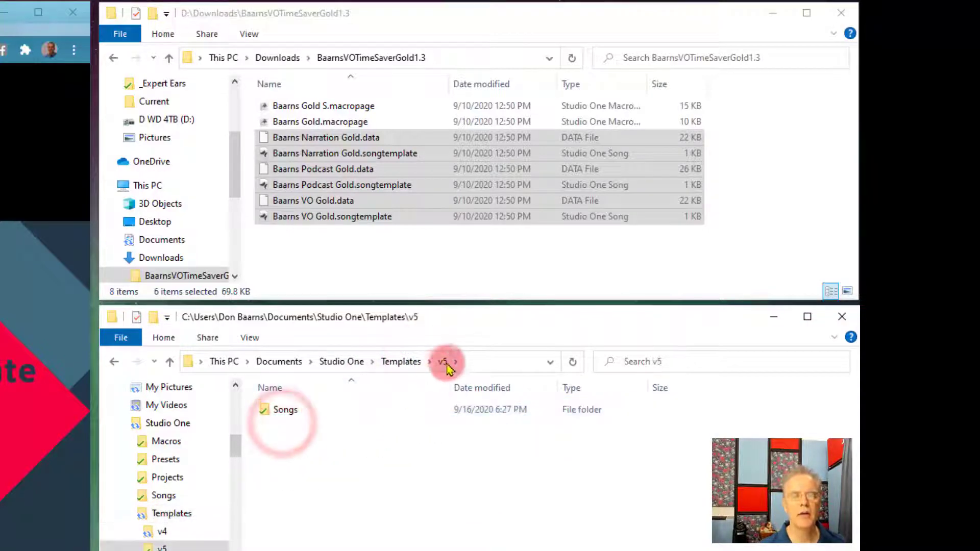
pyautogui.doubleClick(265, 410)
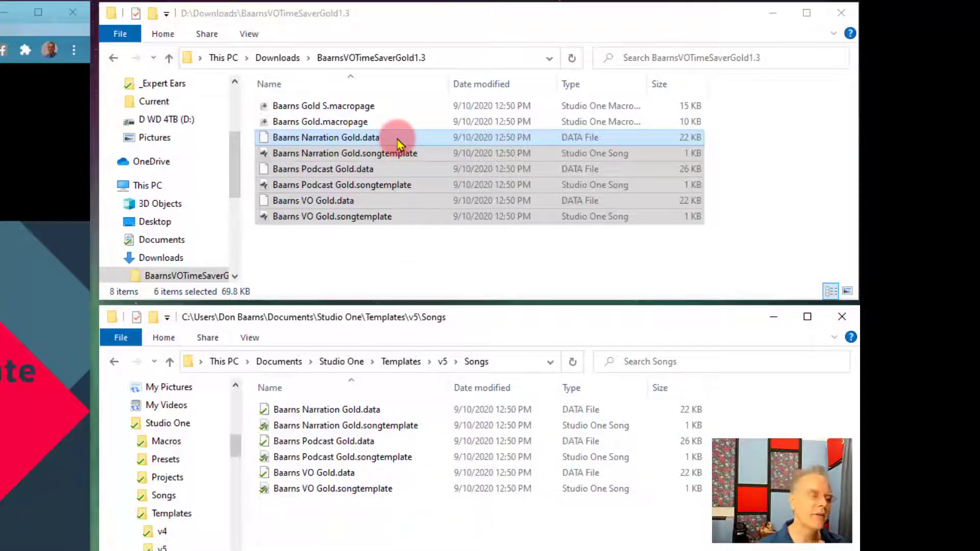
pyautogui.moveTo(398, 144); pyautogui.dragTo(235, 278)
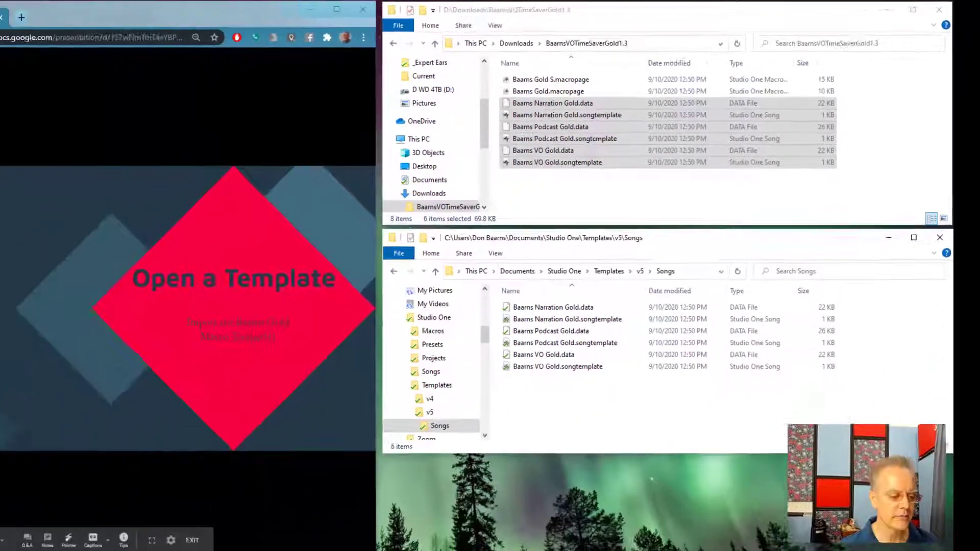
pyautogui.click(102, 544)
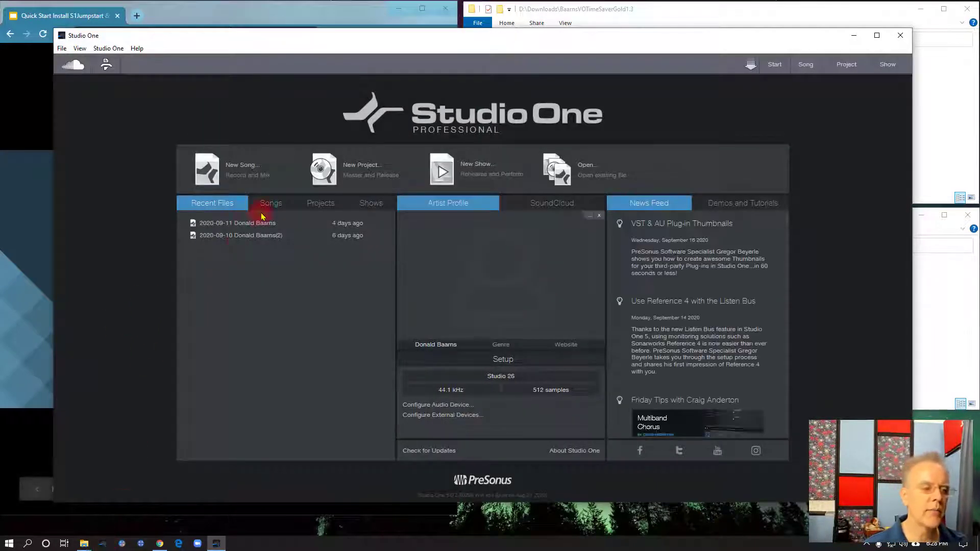
# Start a New Song and flip between the Interfaces and Styles template lists
pyautogui.click(243, 167)
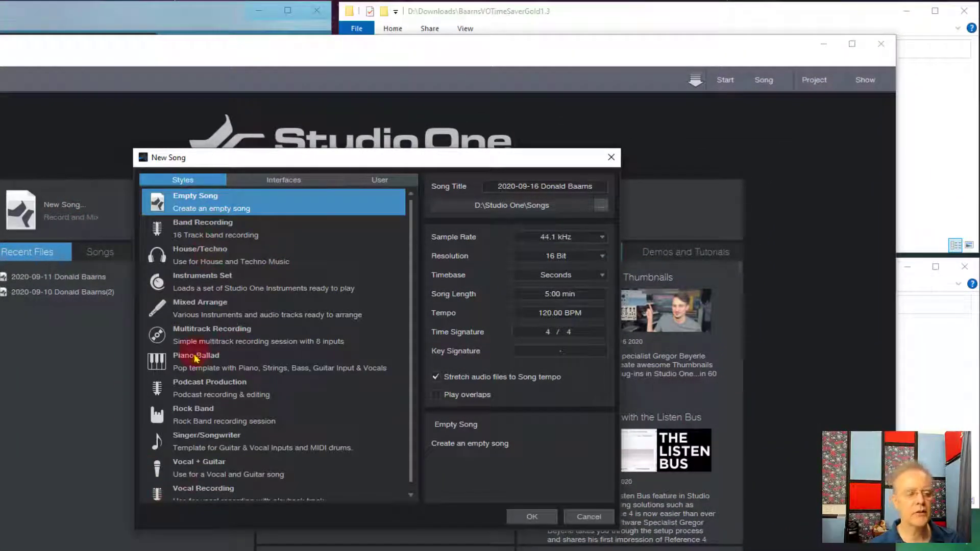
pyautogui.click(283, 180)
pyautogui.click(200, 181)
pyautogui.click(283, 180)
pyautogui.click(194, 181)
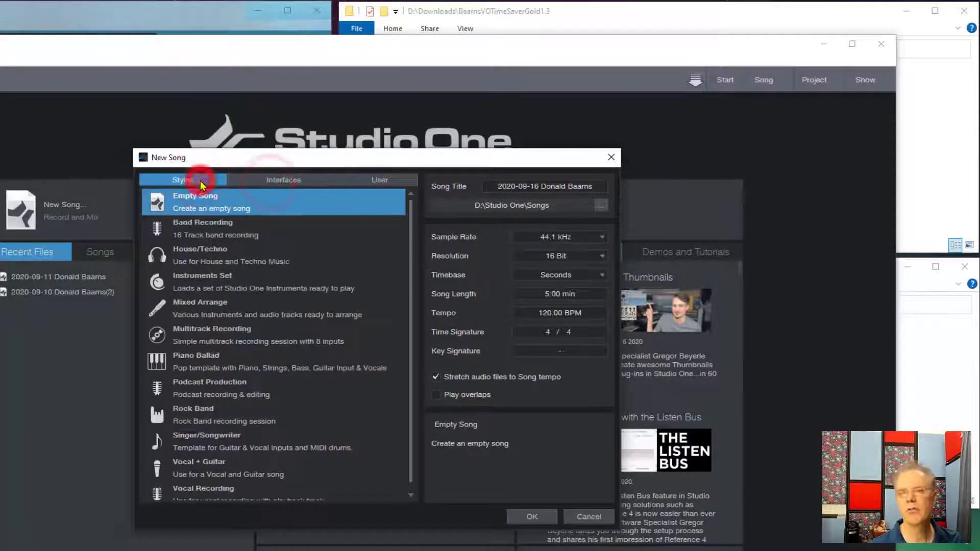
# Close the Explorer window and create the song from the Baarns Narration Gold user template
pyautogui.click(378, 179)
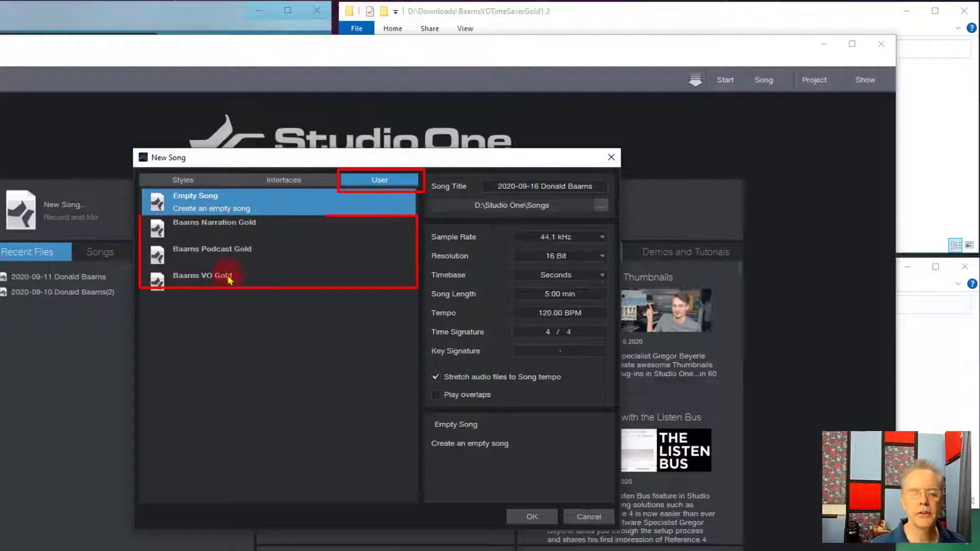
pyautogui.click(200, 227)
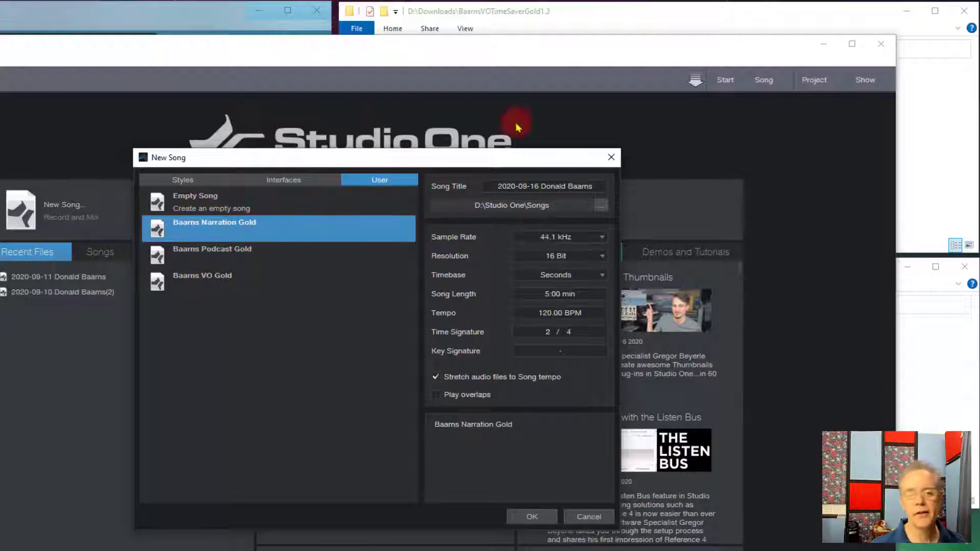
pyautogui.click(923, 384)
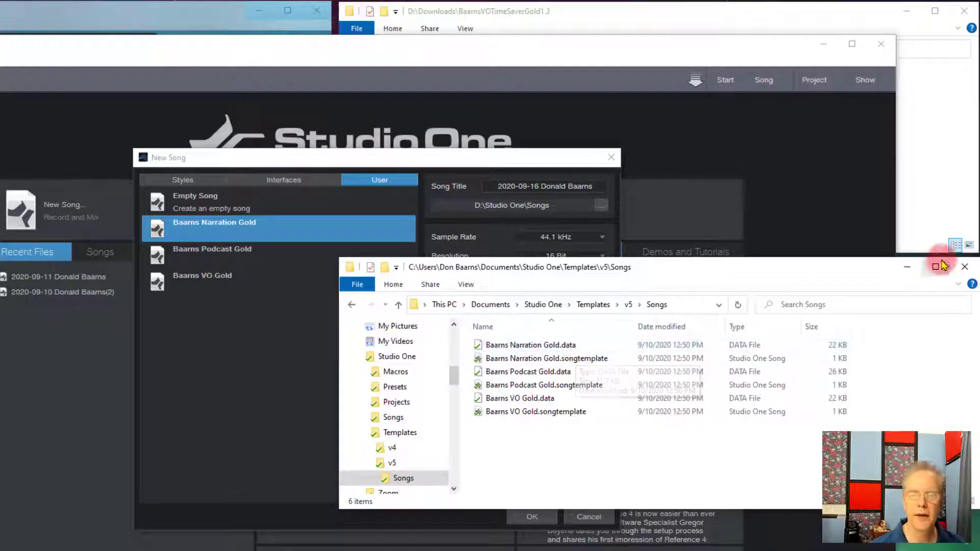
pyautogui.click(965, 267)
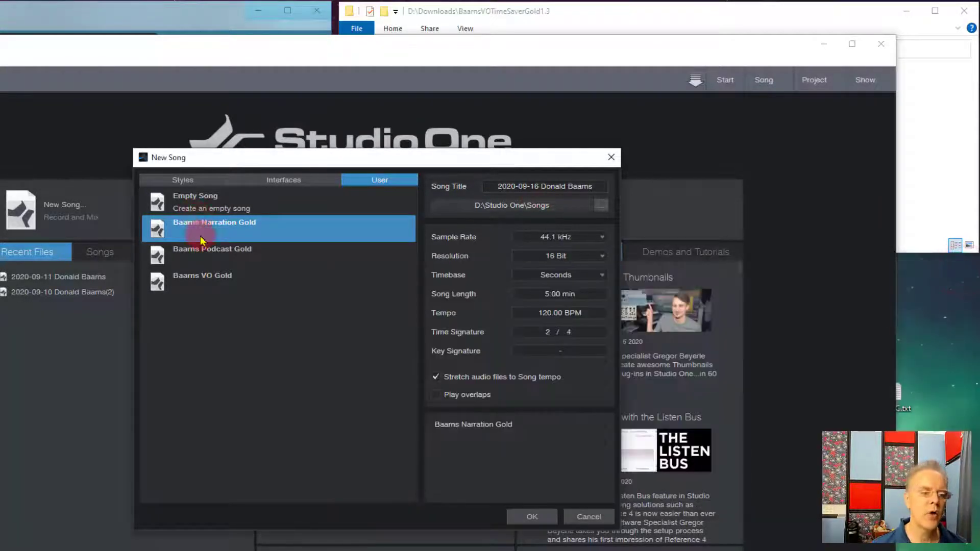
pyautogui.click(227, 253)
pyautogui.click(221, 281)
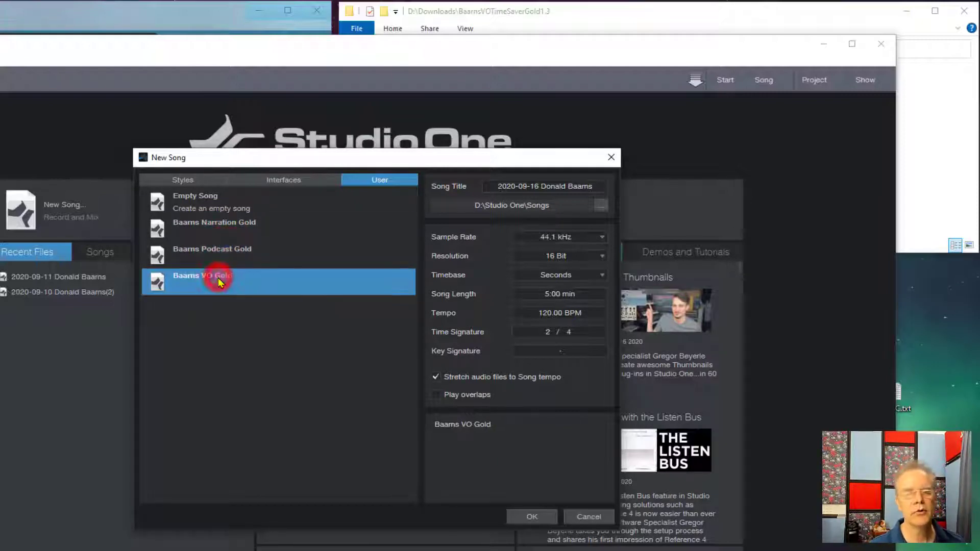
pyautogui.click(196, 233)
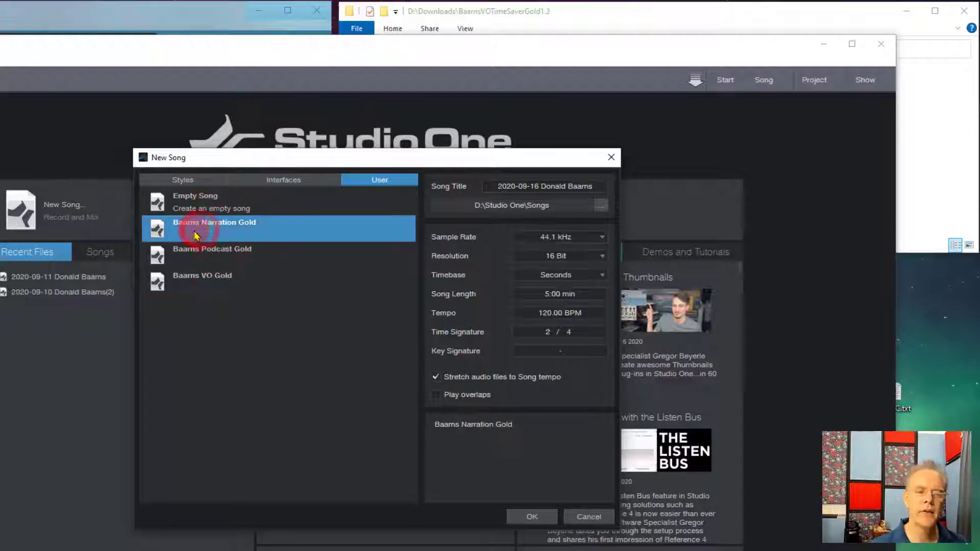
pyautogui.click(533, 517)
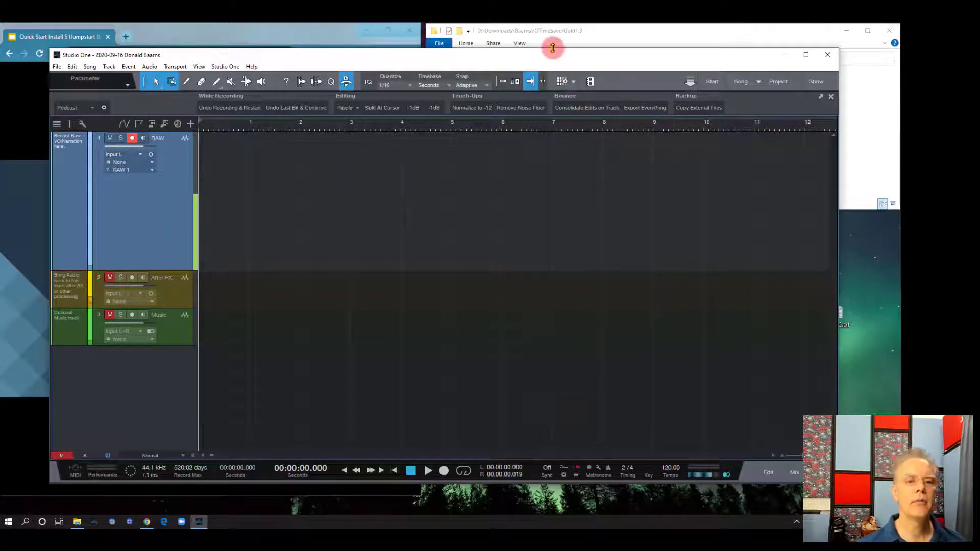
# Shrink the song window to reveal the other windows, with the arrangement macro toolbar showing the Podcast page
pyautogui.moveTo(553, 48); pyautogui.dragTo(553, 134)
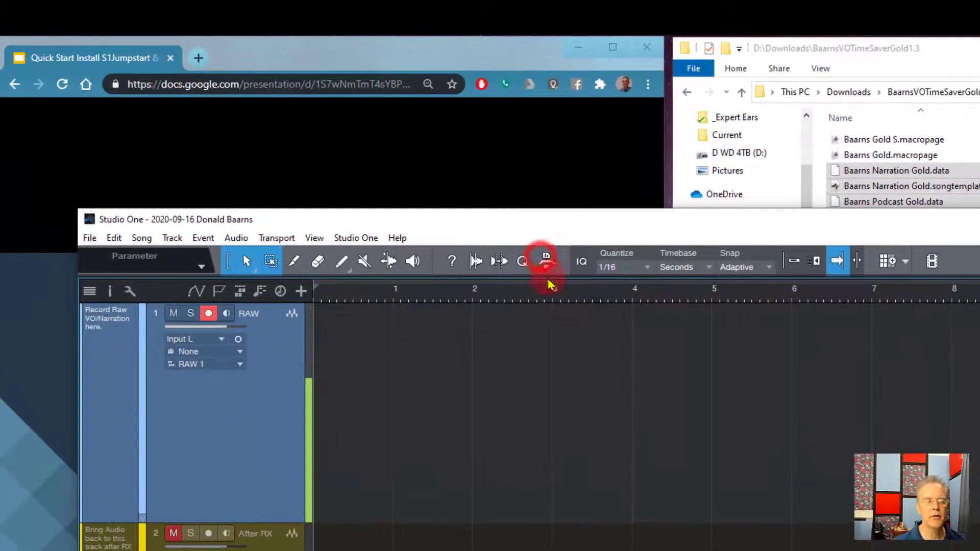
pyautogui.click(346, 168)
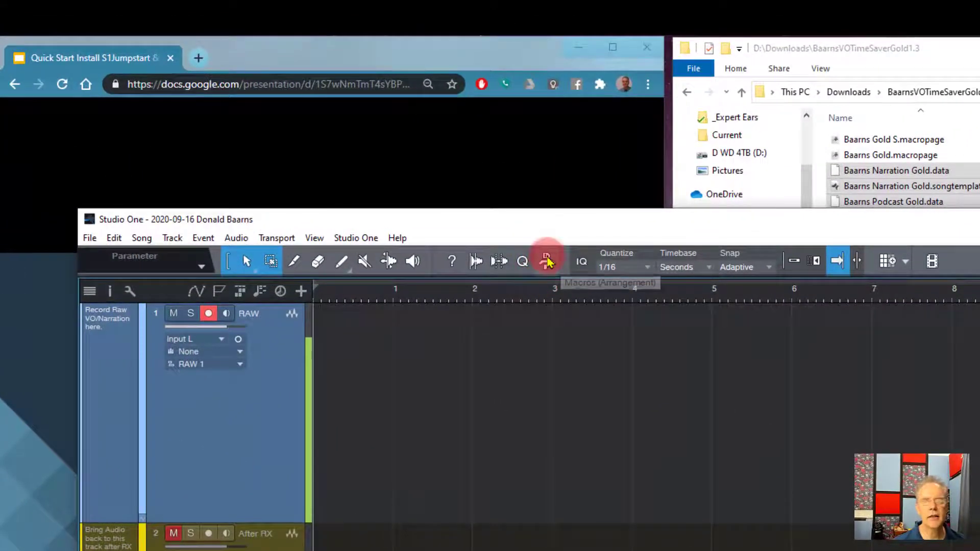
pyautogui.click(548, 261)
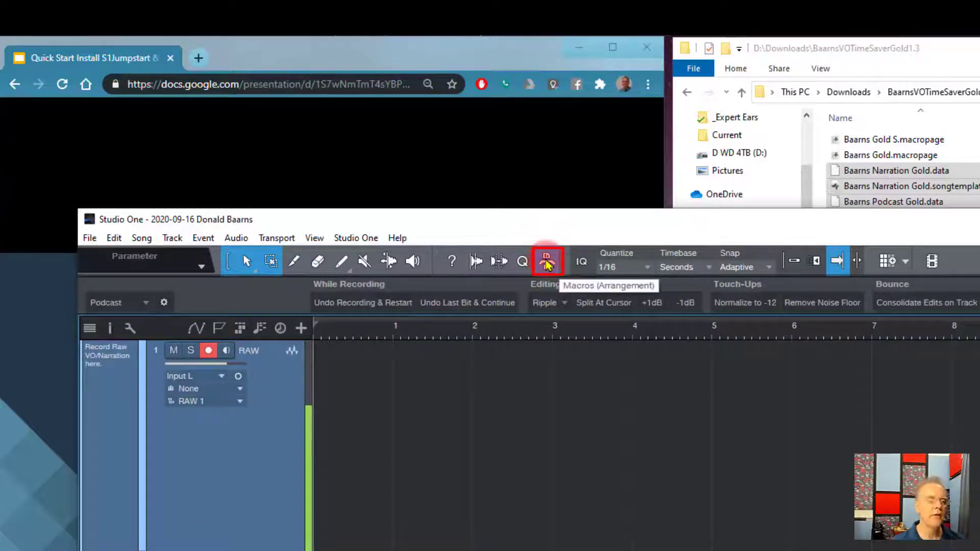
pyautogui.click(540, 273)
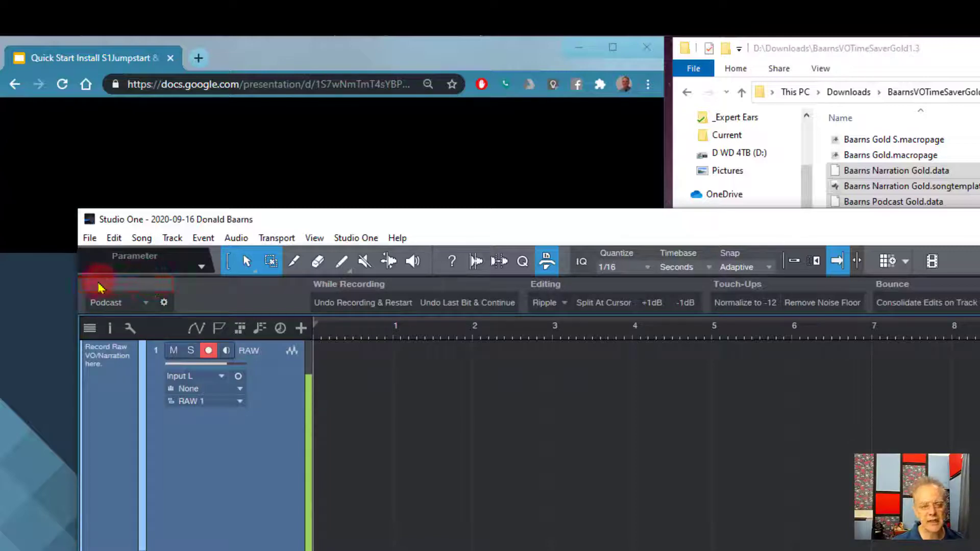
# Import Baarns Gold.macropage from Downloads > BaarnsVOTimeSaverGold1.3 into the macro toolbar
pyautogui.click(157, 291)
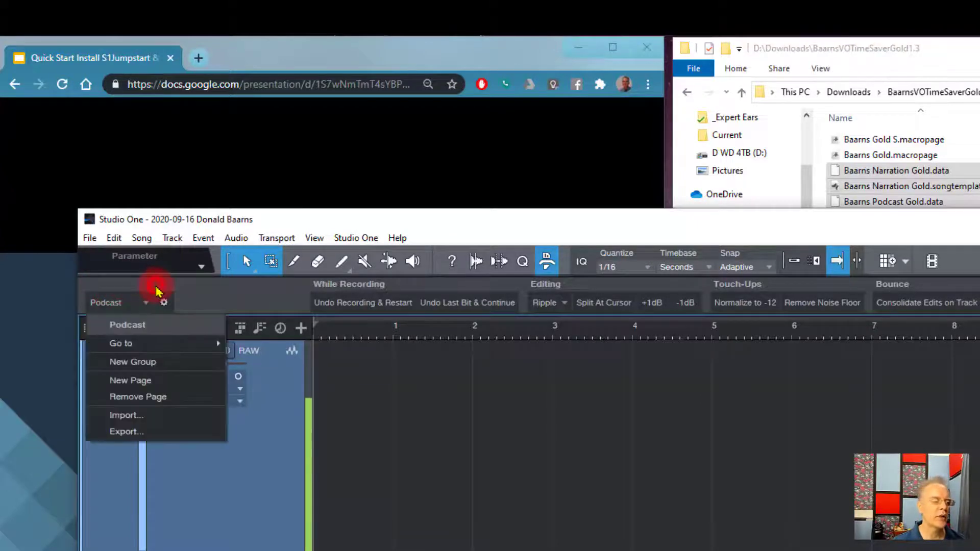
pyautogui.click(124, 416)
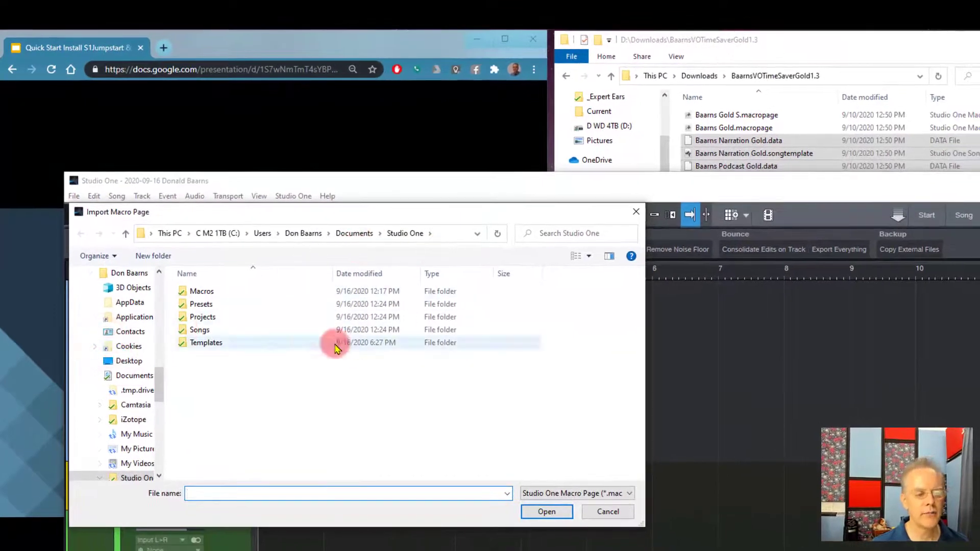
pyautogui.click(159, 272)
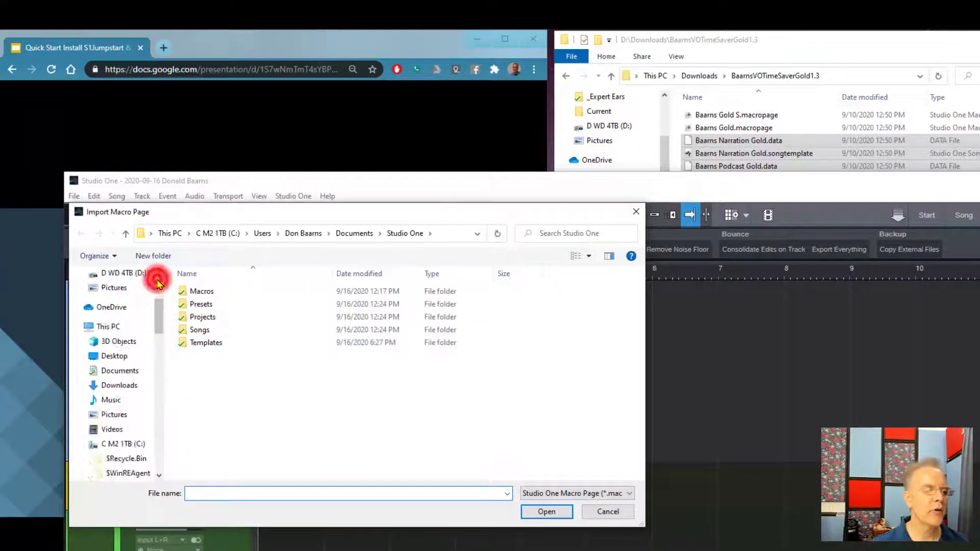
pyautogui.click(122, 307)
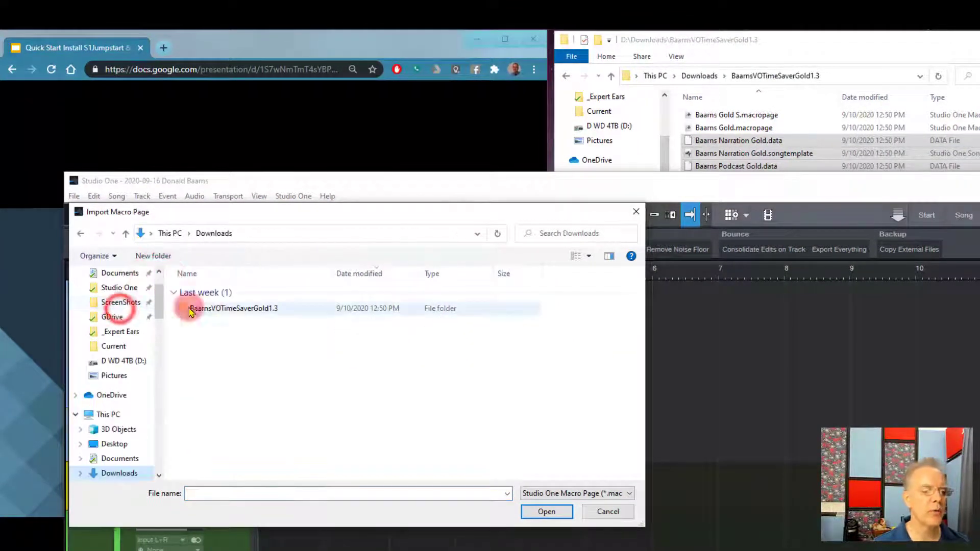
pyautogui.doubleClick(221, 309)
pyautogui.click(251, 291)
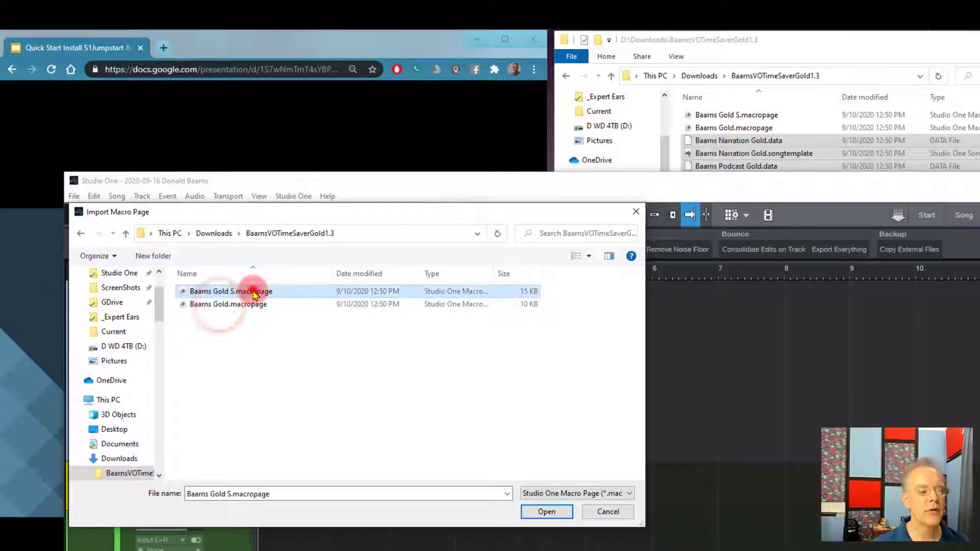
pyautogui.click(249, 303)
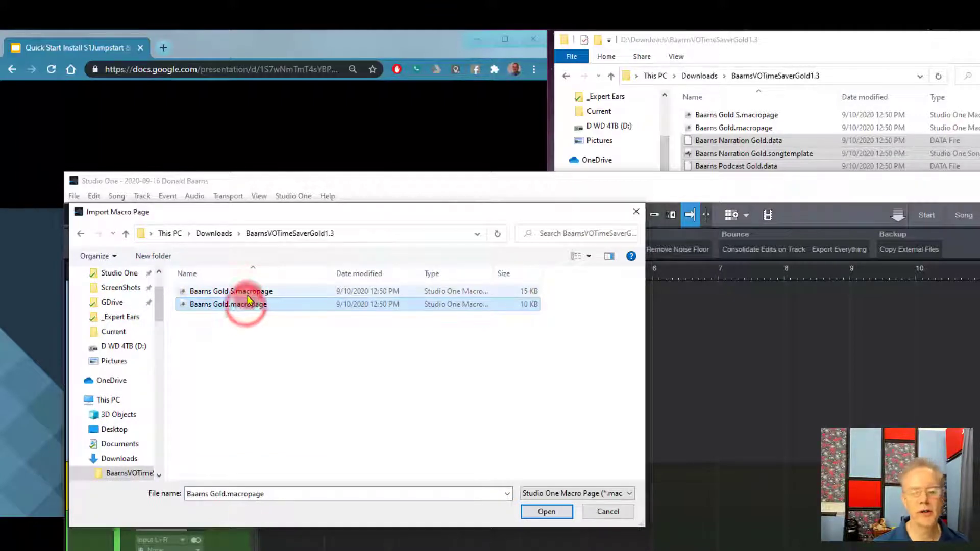
pyautogui.click(547, 511)
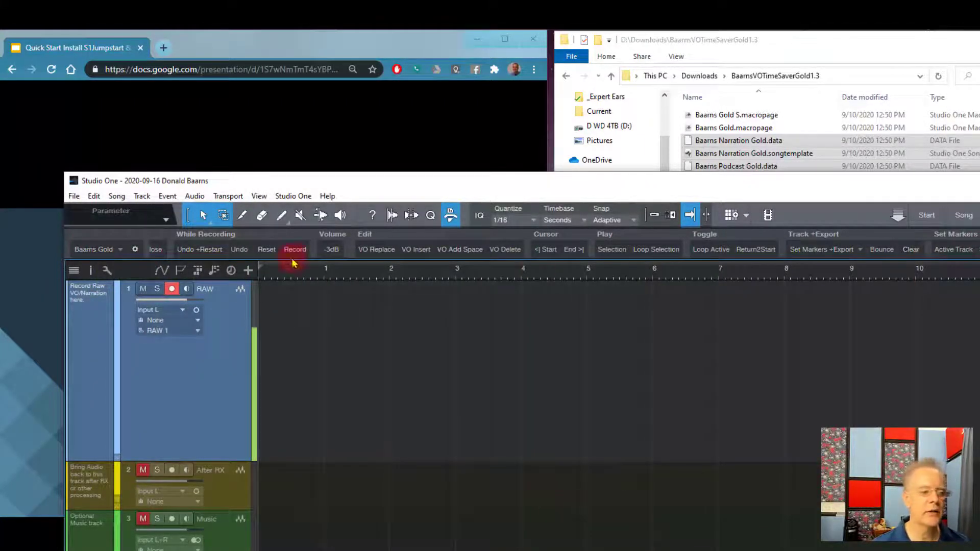
# Import Baarns Gold S.macropage from the same folder, leaving it active
pyautogui.click(135, 248)
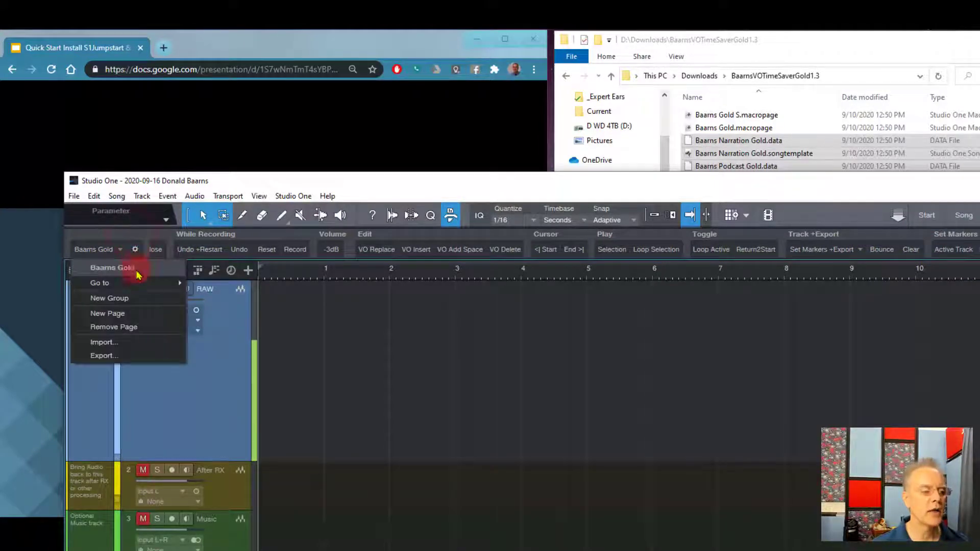
pyautogui.click(122, 347)
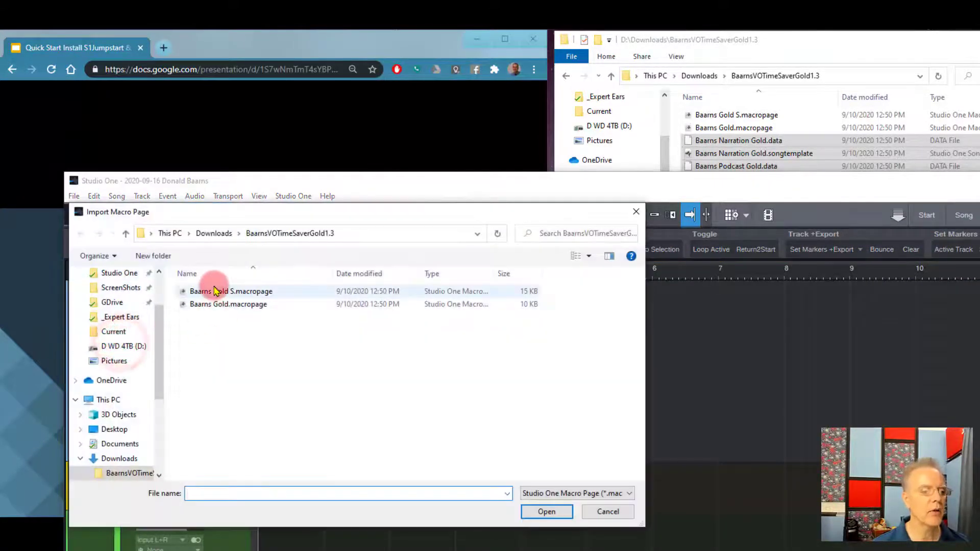
pyautogui.click(214, 291)
pyautogui.click(546, 511)
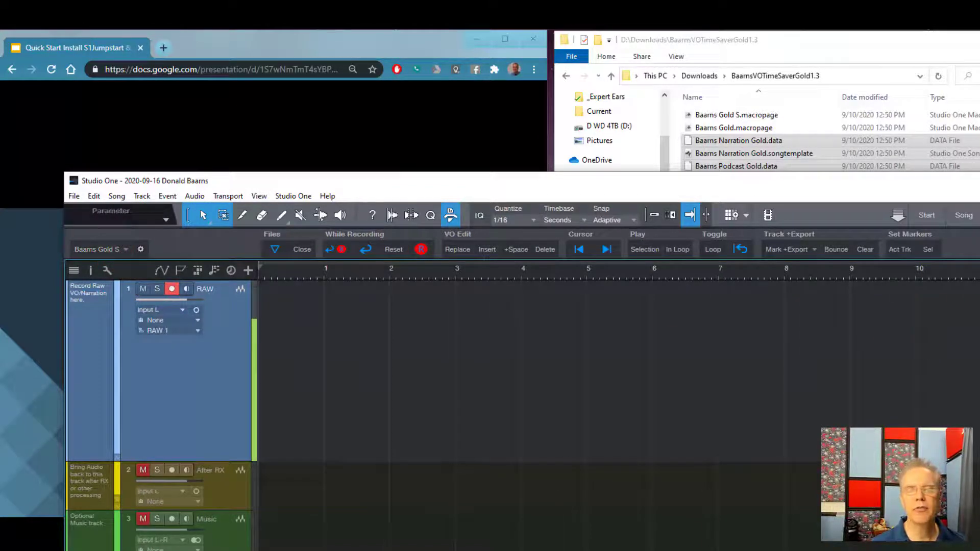
# Narrow and re-widen the song window, then switch the macro toolbar to Baarns Gold
pyautogui.moveTo(978, 348); pyautogui.dragTo(904, 347)
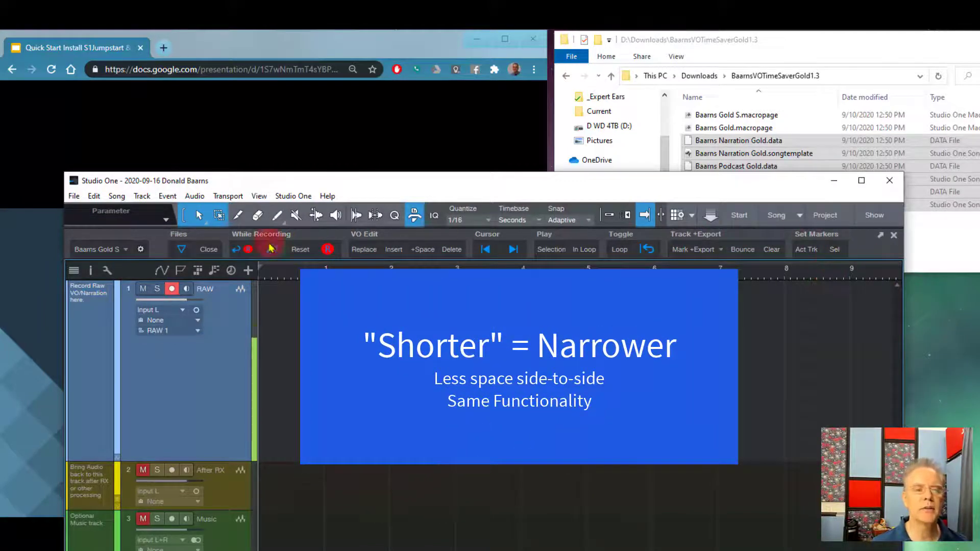
pyautogui.moveTo(904, 377); pyautogui.dragTo(979, 377)
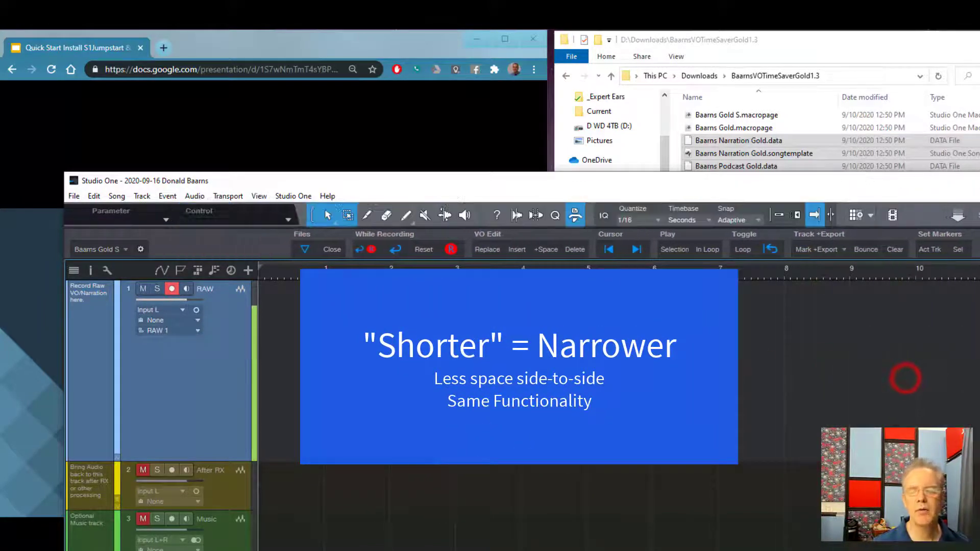
pyautogui.click(121, 248)
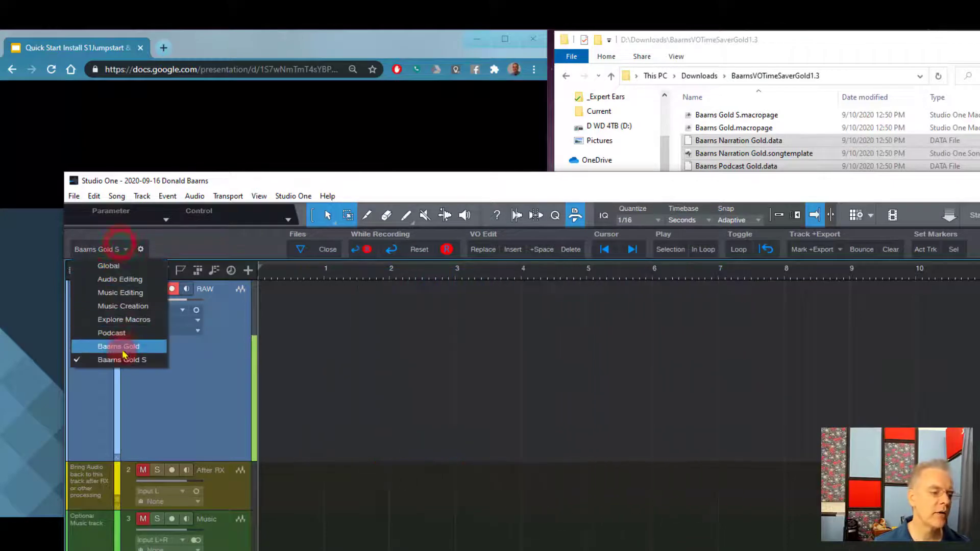
pyautogui.click(118, 348)
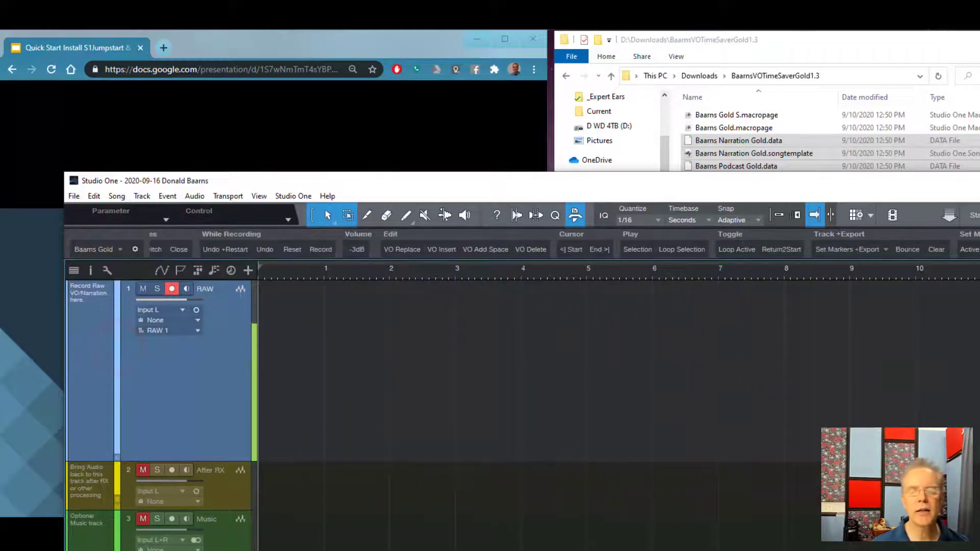
# Look over the Baarns Gold macro buttons, then switch the toolbar to Baarns Gold S
pyautogui.click(179, 243)
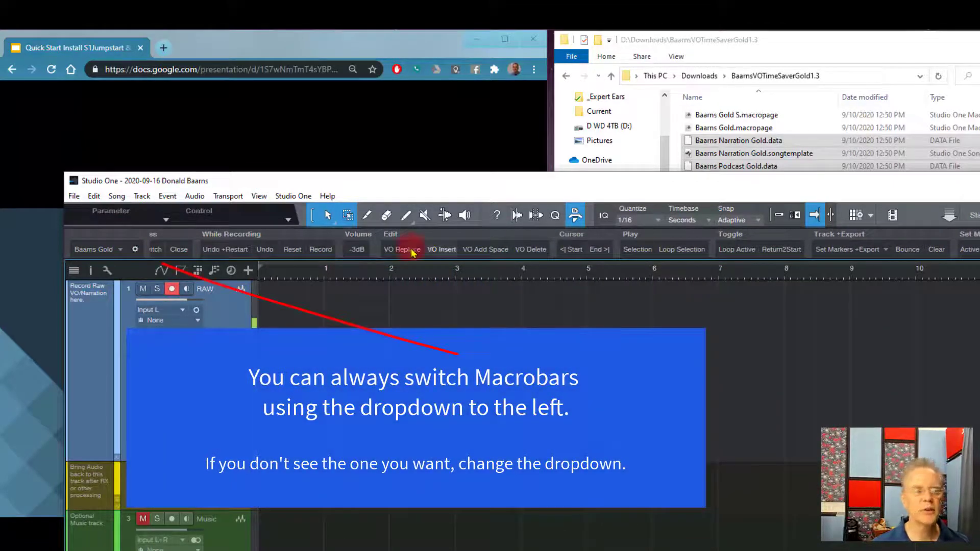
pyautogui.click(351, 251)
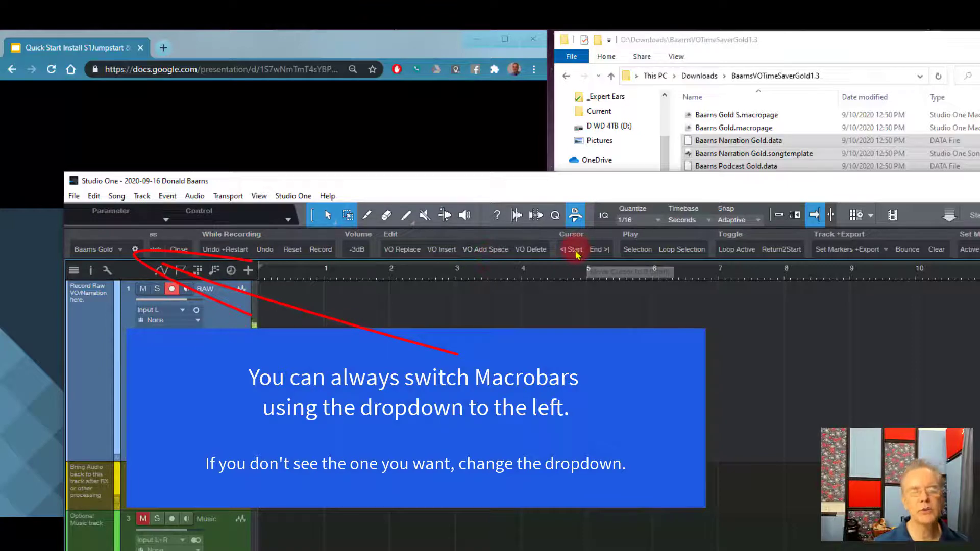
pyautogui.click(596, 250)
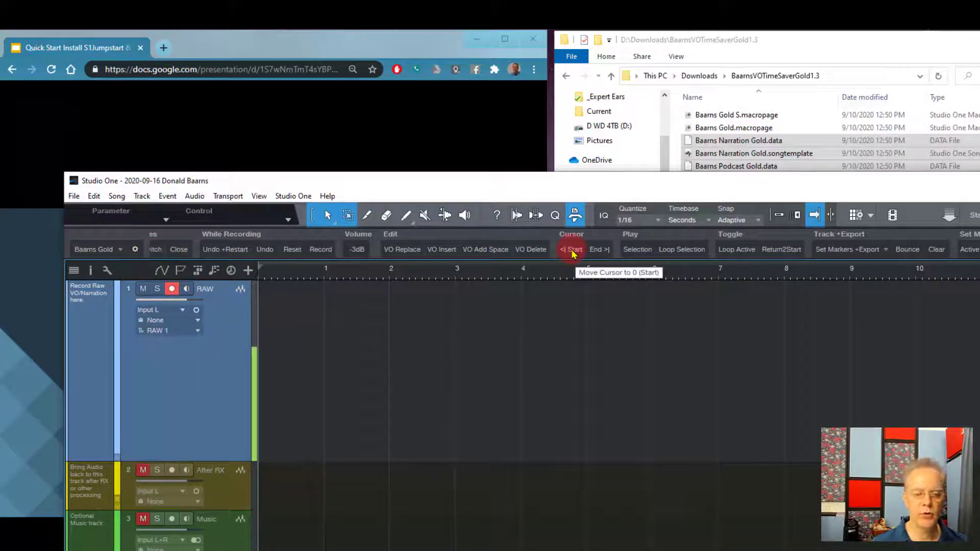
pyautogui.click(120, 249)
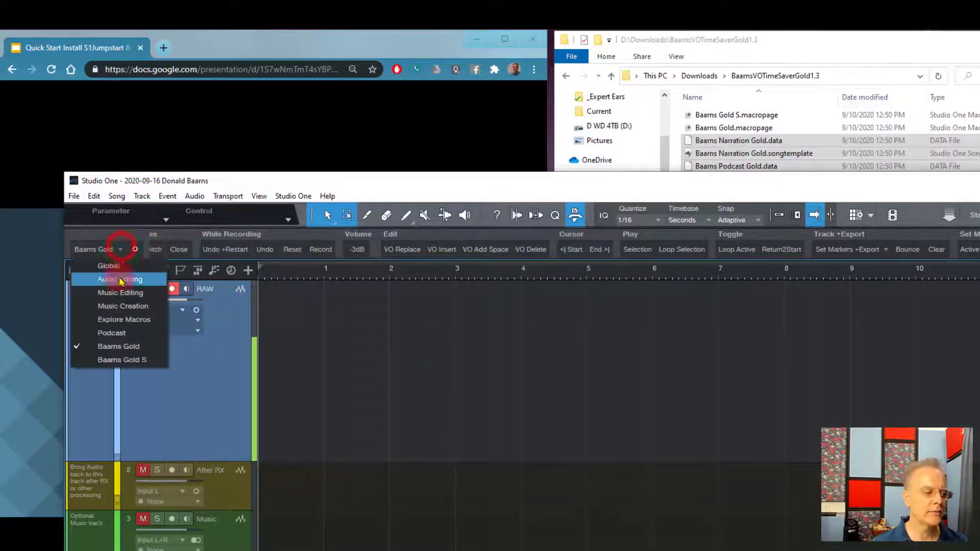
pyautogui.click(122, 360)
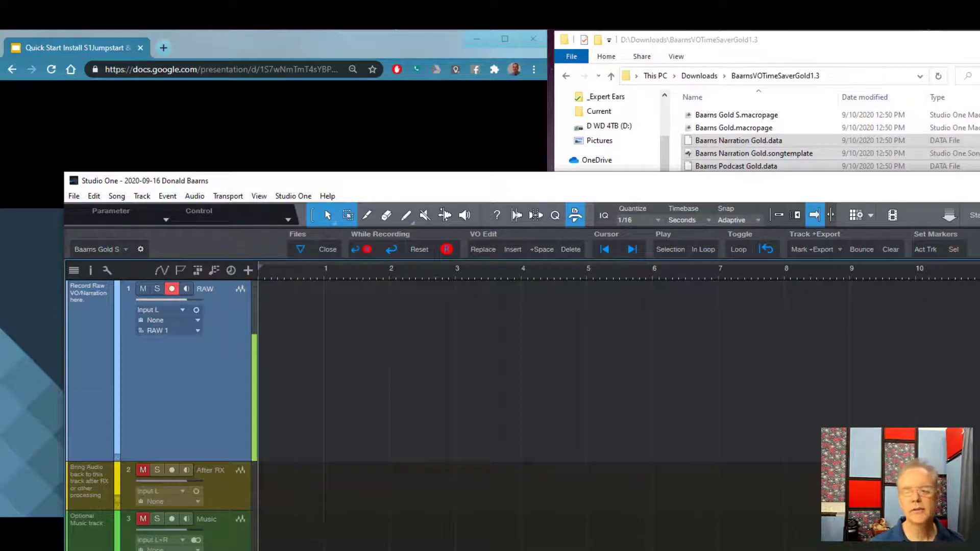
# Flip the macro toolbar to Baarns Gold and back to Baarns Gold S, then bring Chrome forward
pyautogui.click(127, 248)
pyautogui.click(128, 347)
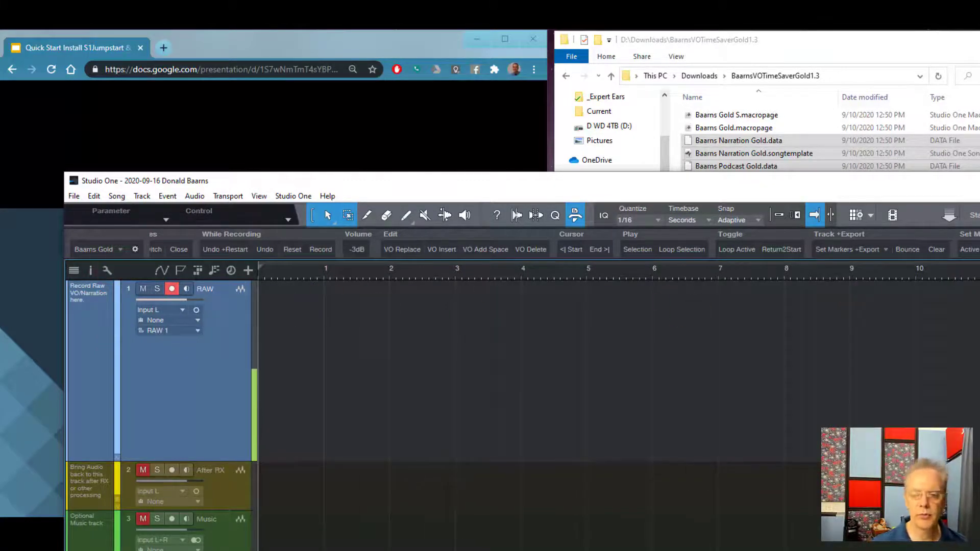
pyautogui.click(115, 249)
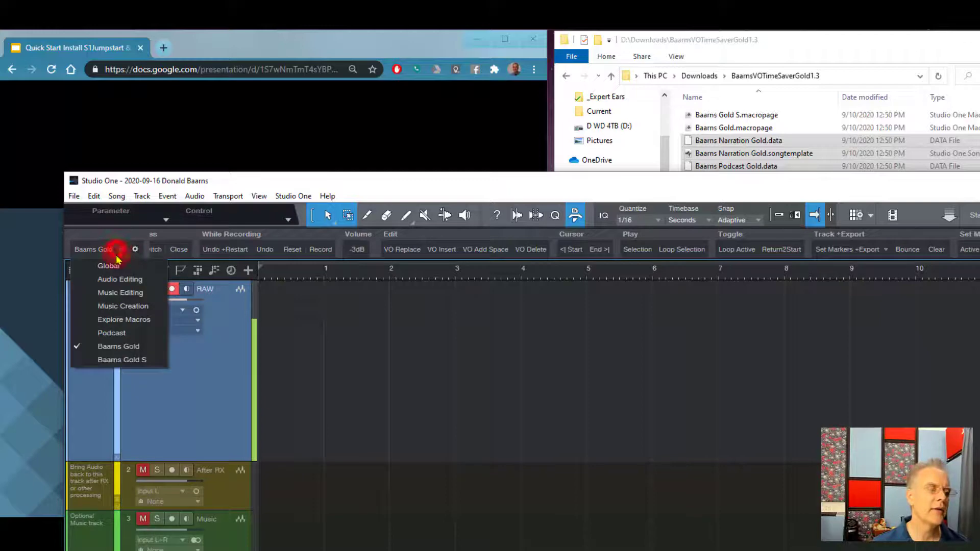
pyautogui.click(125, 361)
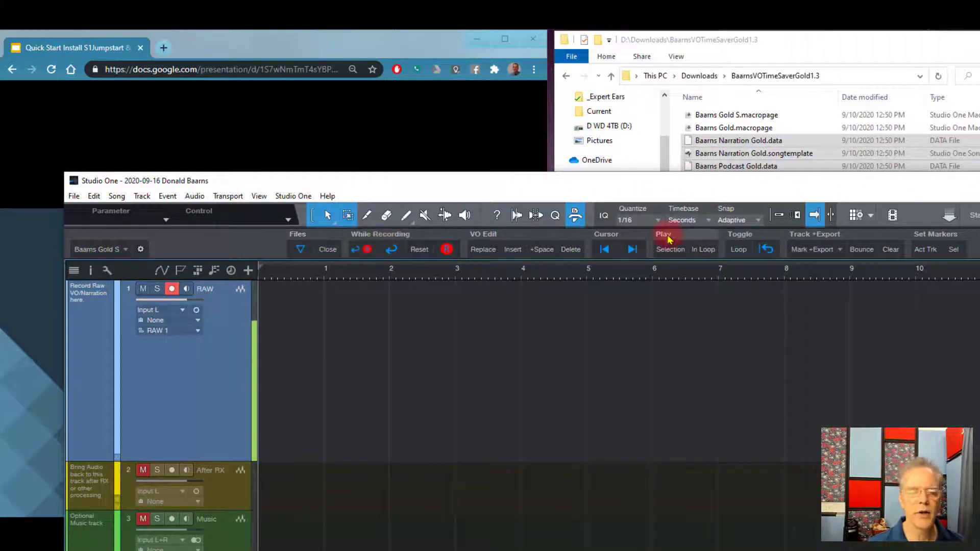
pyautogui.click(956, 249)
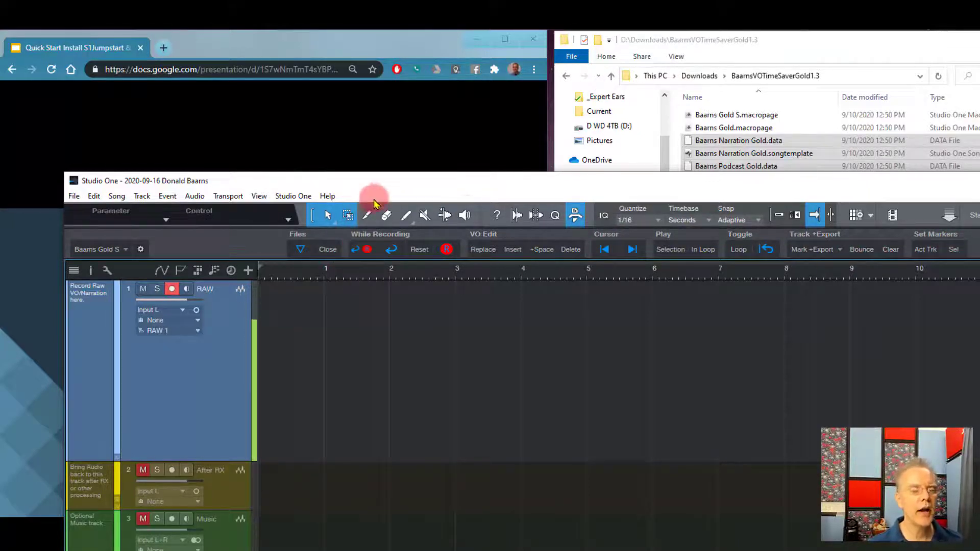
# Advance the slides past With Template Open to Watch S1Jumpstart S1Advanced, then bring Studio One forward
pyautogui.click(332, 38)
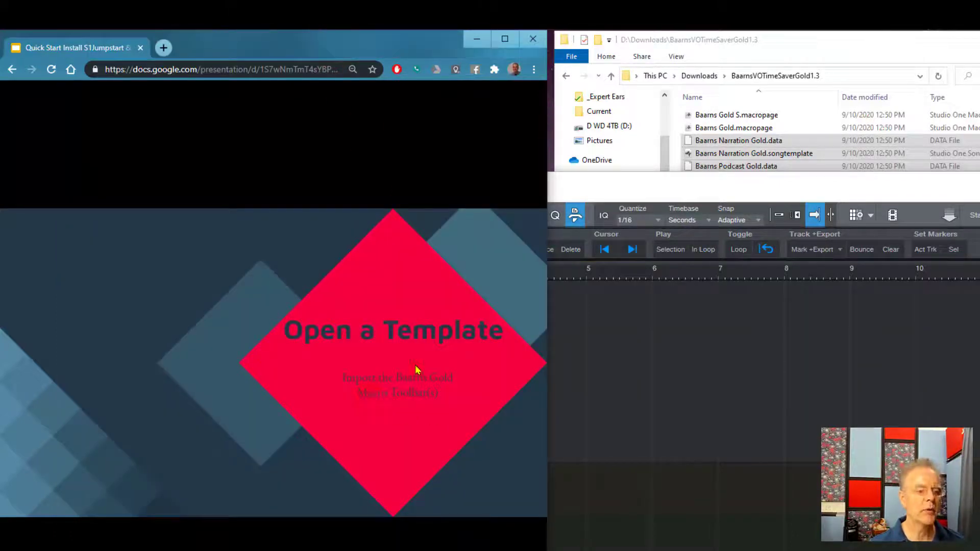
pyautogui.click(418, 430)
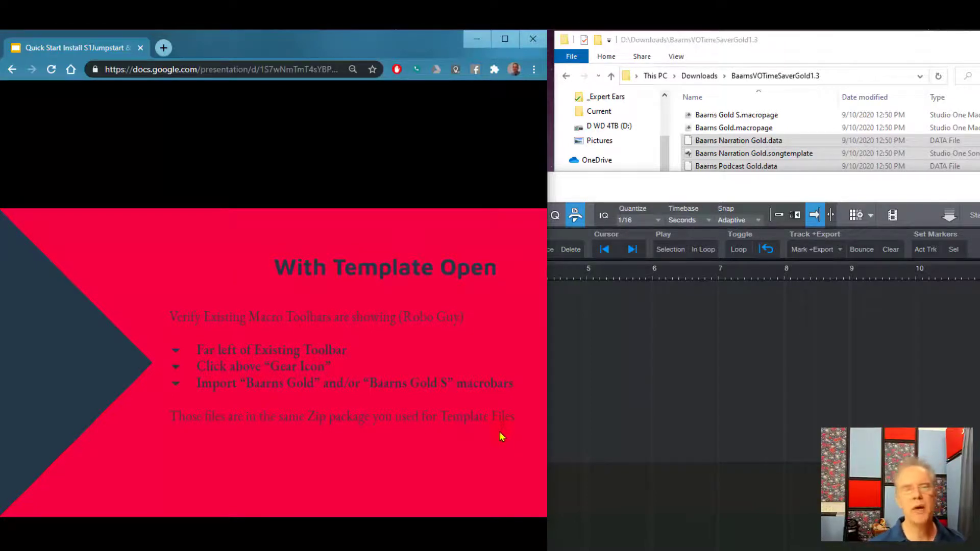
pyautogui.click(499, 453)
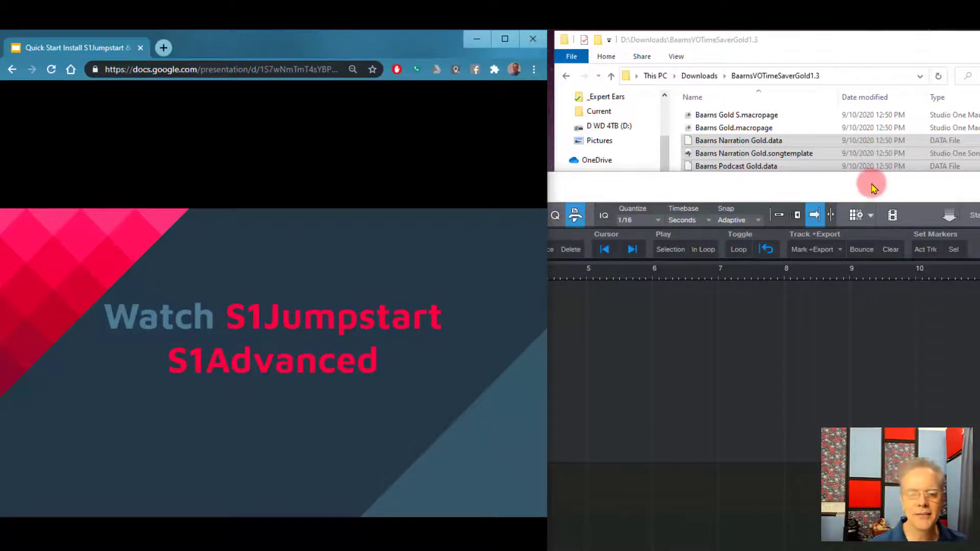
pyautogui.click(712, 190)
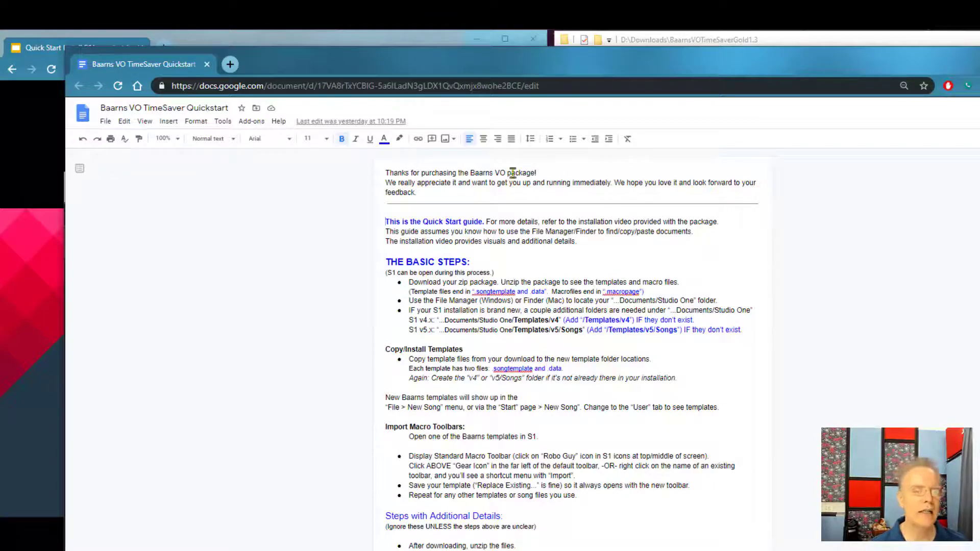
# Review the Quickstart's folder-creation steps, highlight v5/Songs, then minimize the document window
pyautogui.scroll(-10, 530, 251)
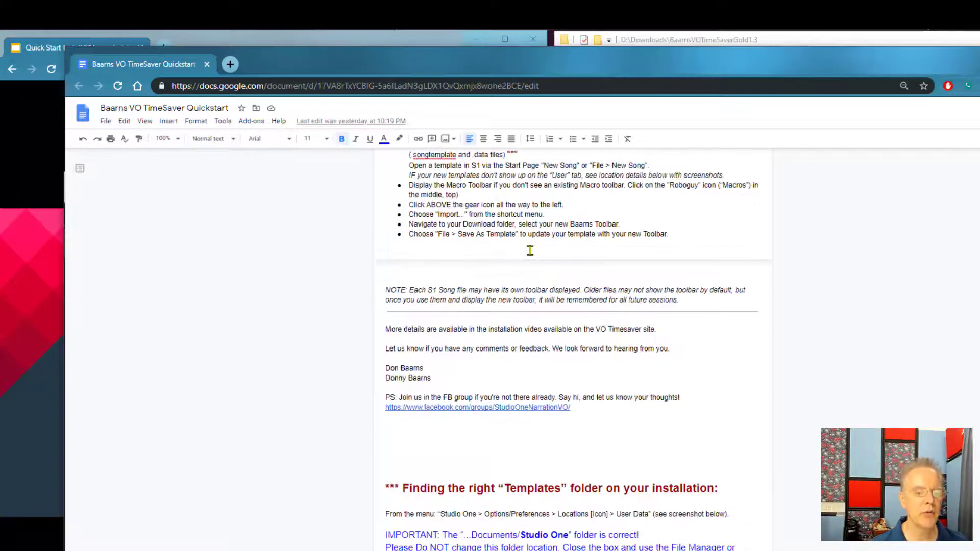
pyautogui.scroll(10, 530, 250)
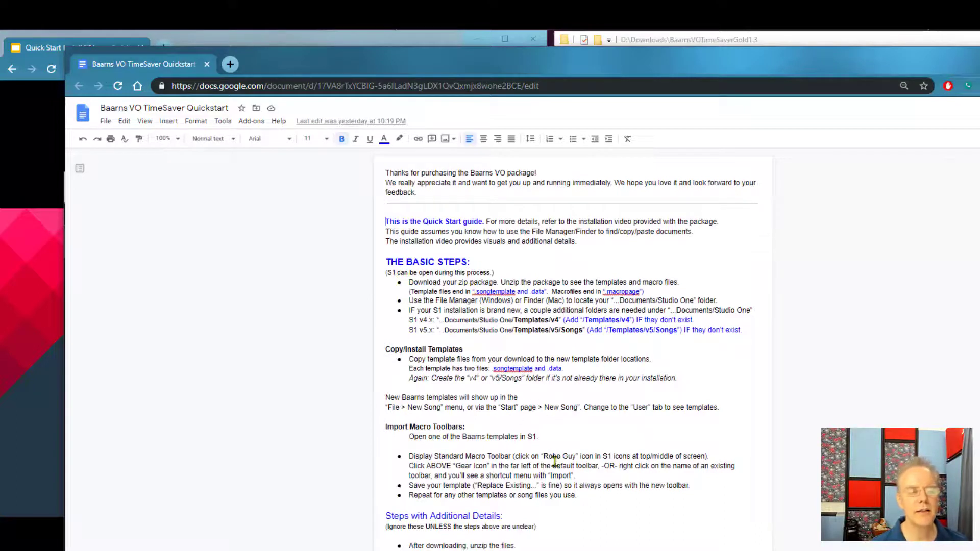
pyautogui.click(468, 378)
pyautogui.moveTo(491, 380); pyautogui.dragTo(521, 378)
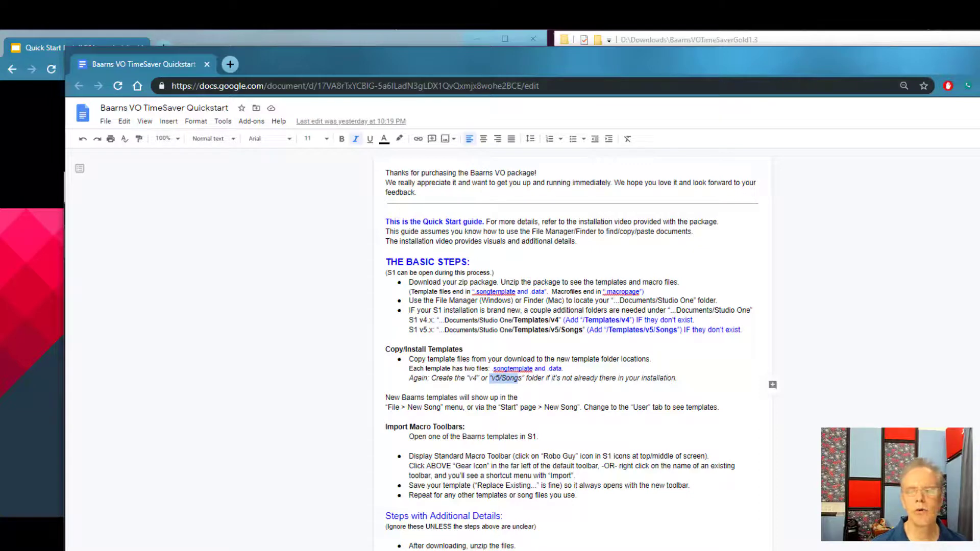
pyautogui.press('super+Down')
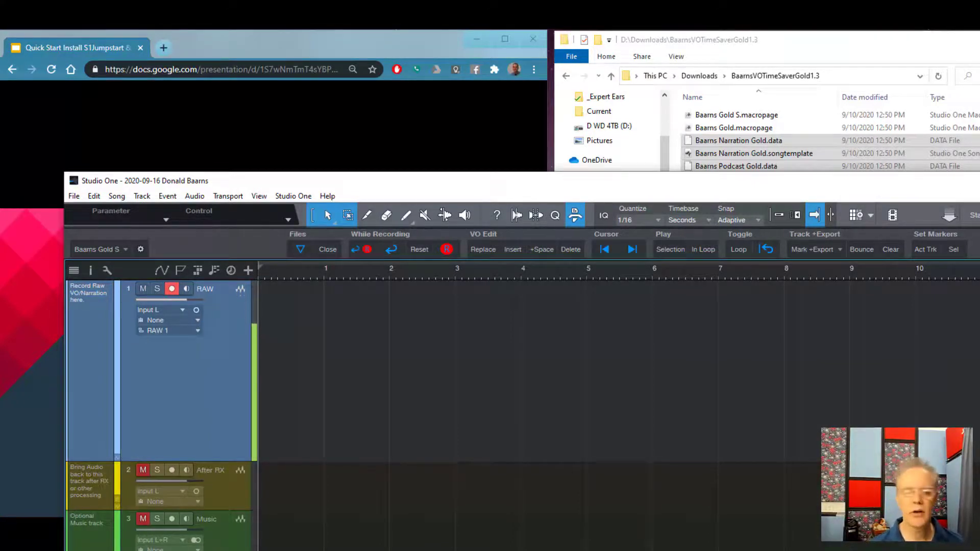
# Advance the slideshow to Easy! Not Obvious, then pull Studio One out as a floating window
pyautogui.click(381, 46)
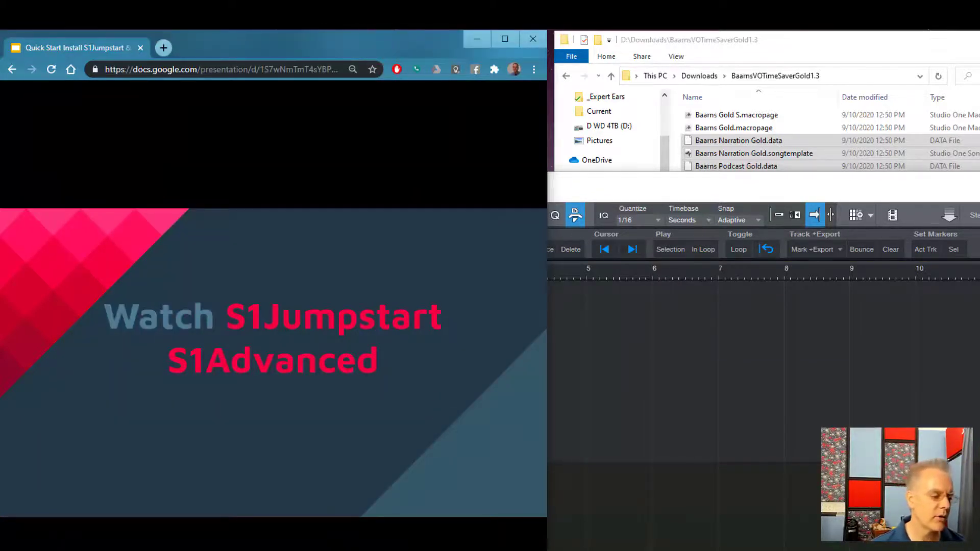
pyautogui.press('Right')
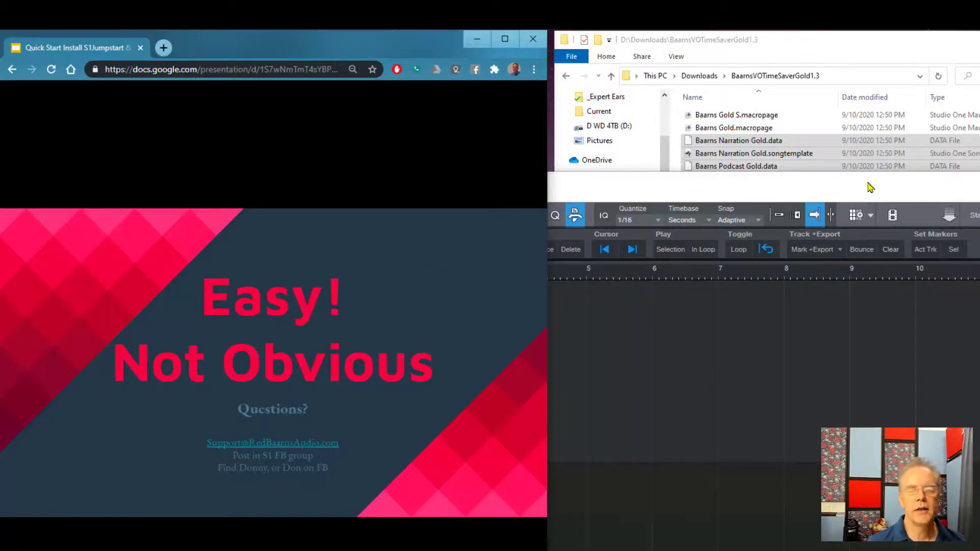
pyautogui.moveTo(870, 188)
pyautogui.mouseDown()
pyautogui.moveTo(865, 179)
pyautogui.moveTo(869, 199)
pyautogui.mouseUp()
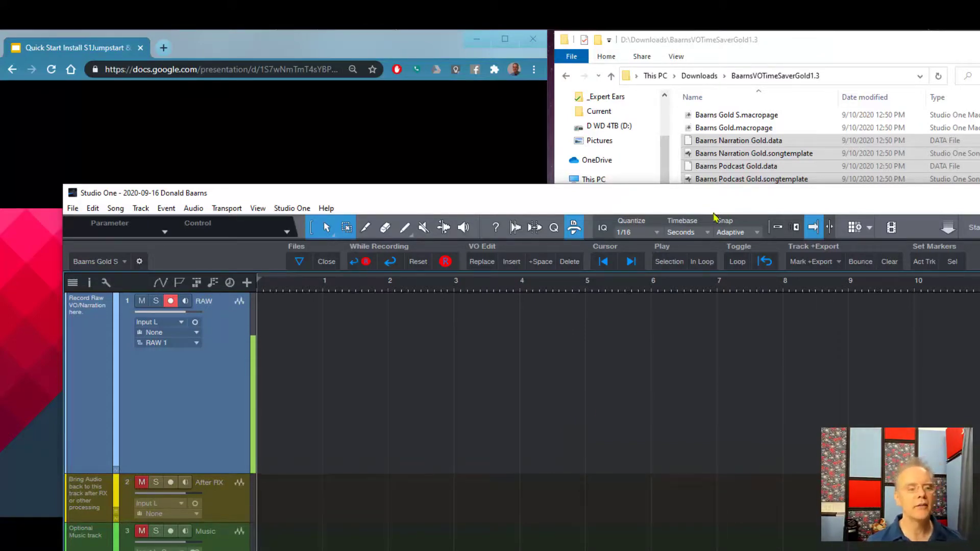
# Minimize Studio One and step the slideshow back three slides toward the title slide
pyautogui.moveTo(495, 202); pyautogui.dragTo(497, 165)
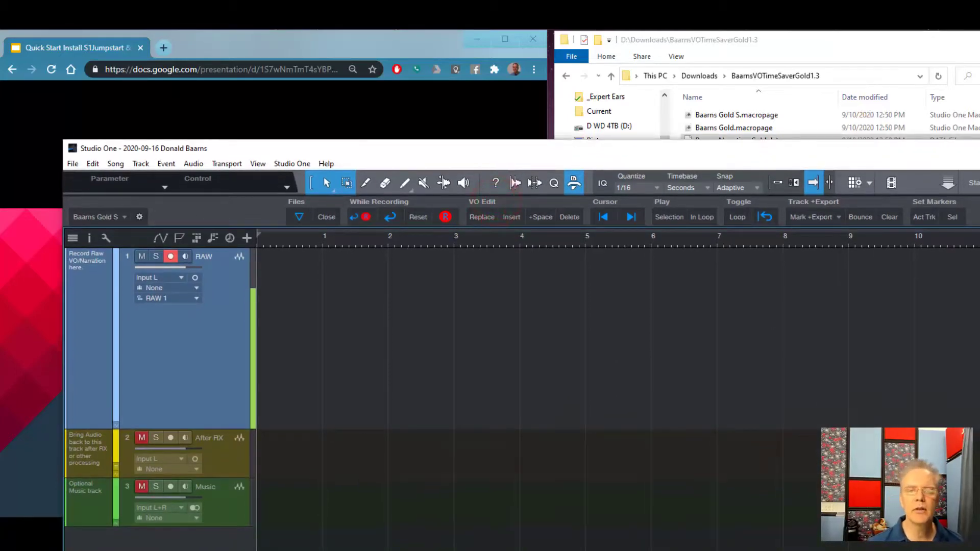
pyautogui.press('super+Down')
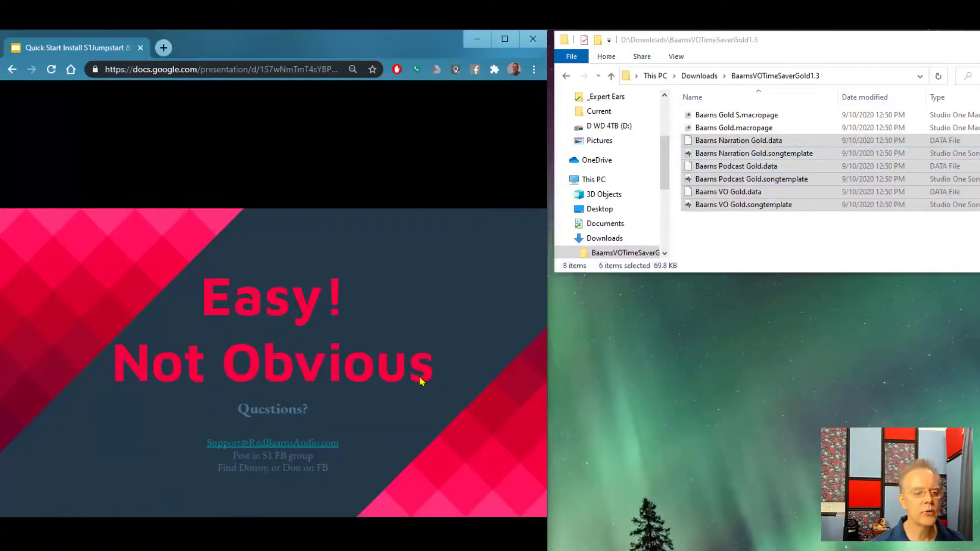
pyautogui.press('Left')
pyautogui.press('Left')
pyautogui.press('Left')
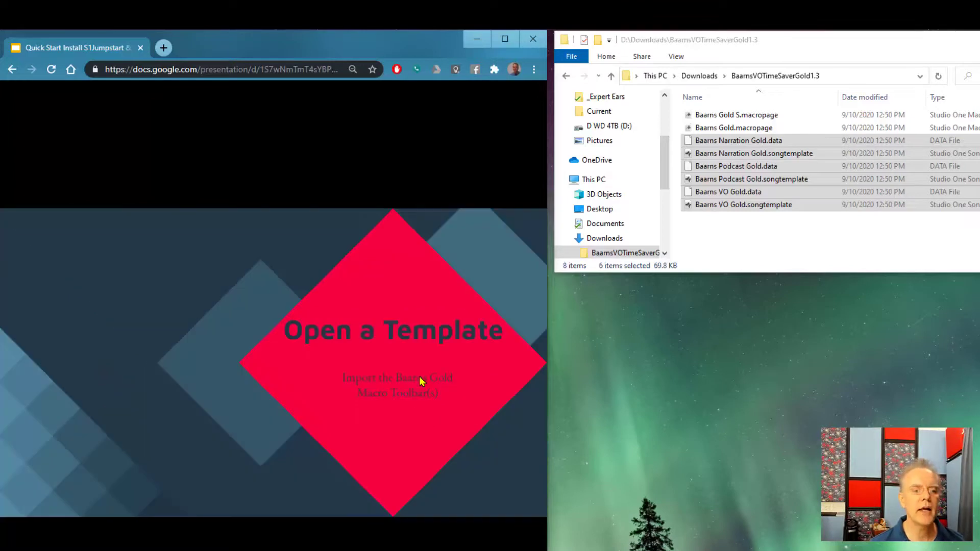
pyautogui.press('Left')
pyautogui.press('Left')
pyautogui.press('Left')
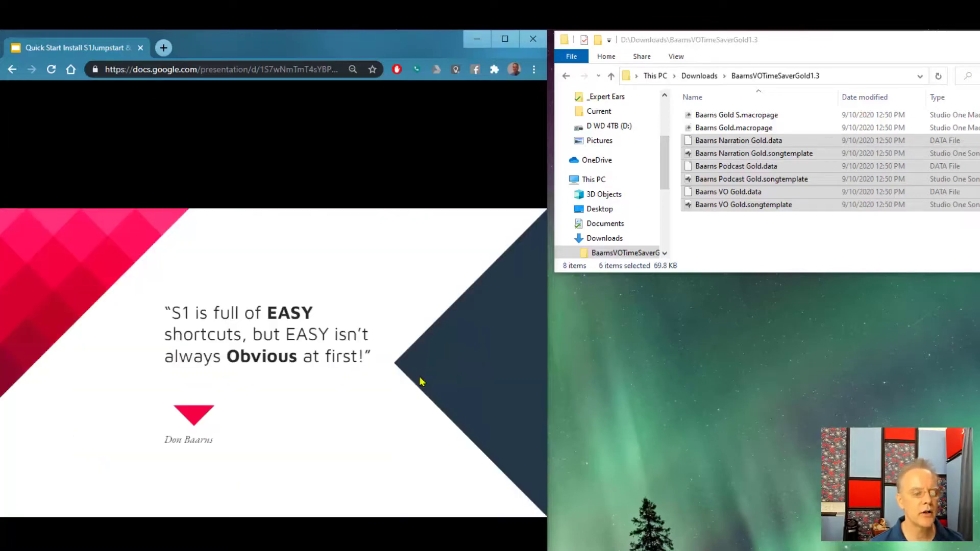
pyautogui.press('Left')
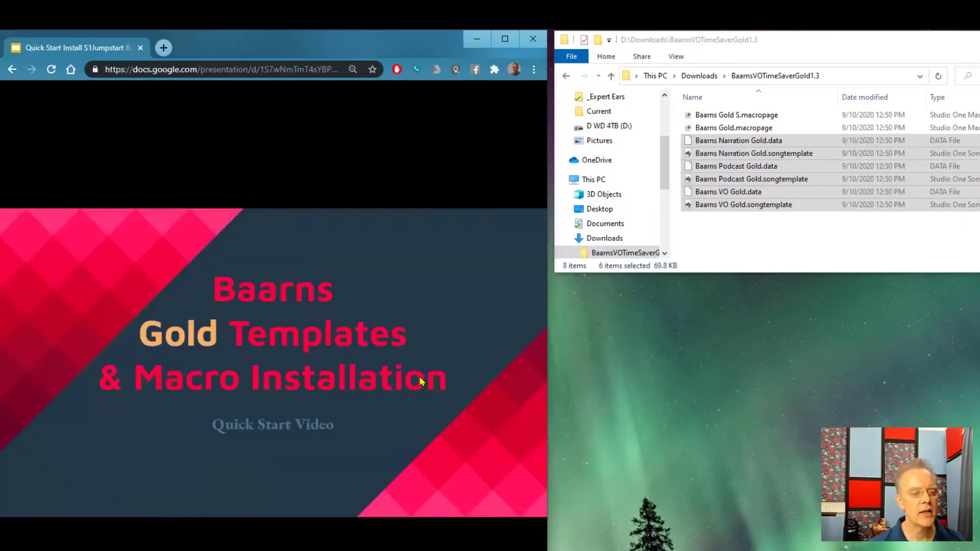